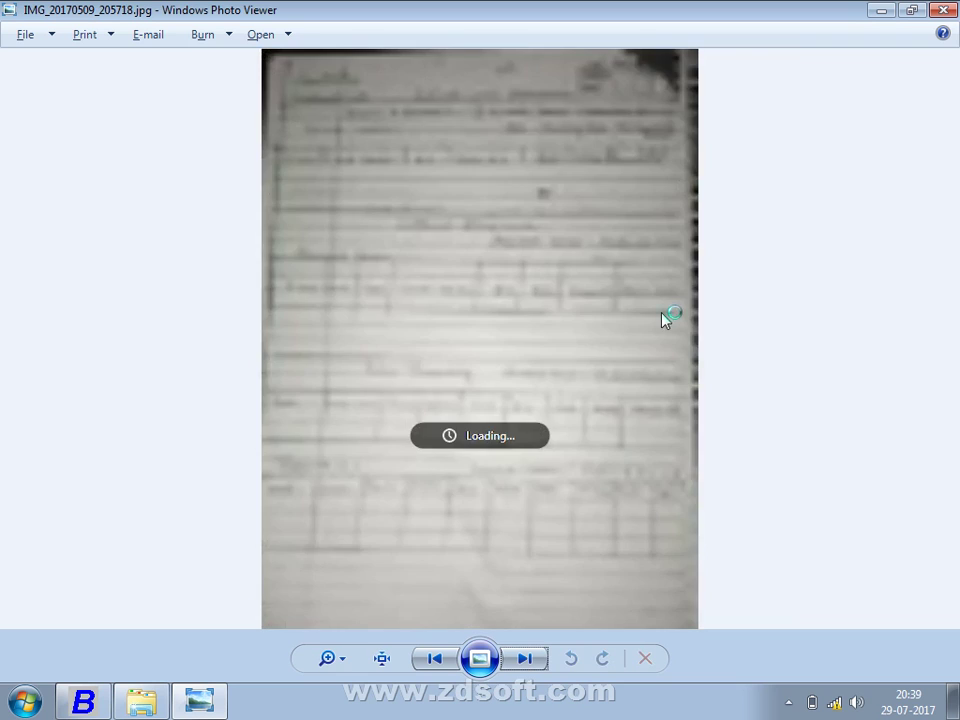
# Enlarge the photographed notes to read the handwritten report formats, and switch to Busy.
pyautogui.scroll(5, 662, 305)
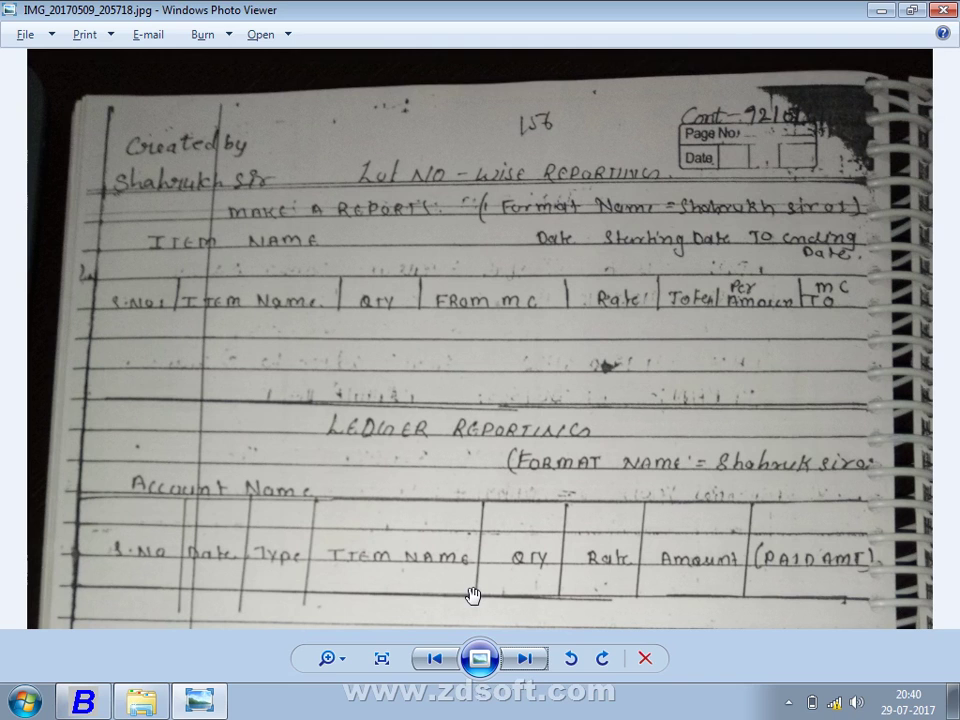
pyautogui.press('super+d')
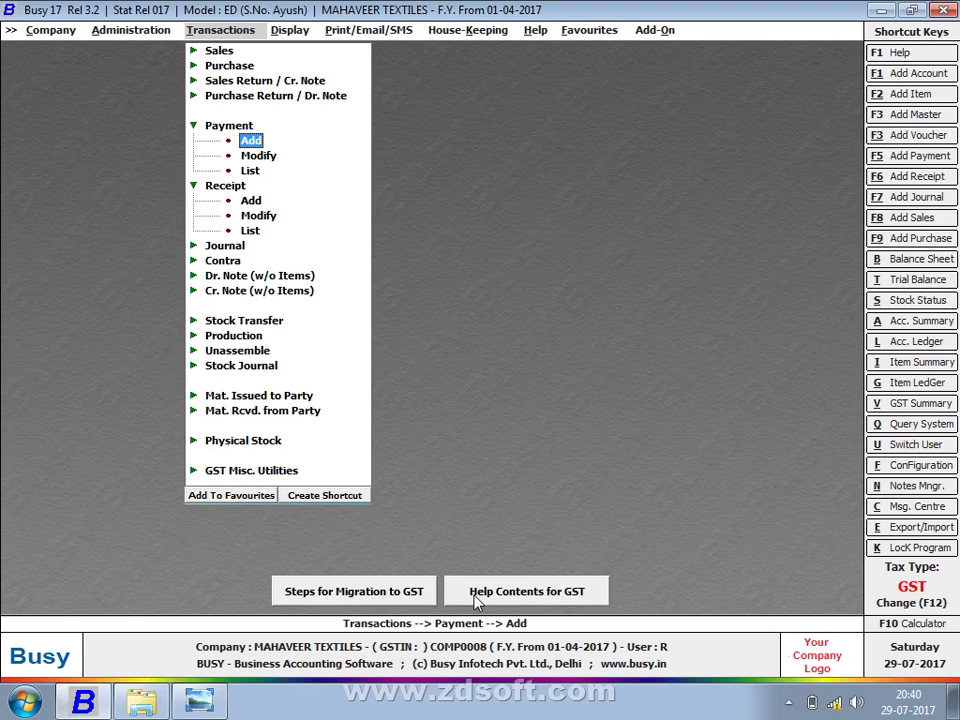
# Bring up the Query System report options and select Query on Transactions.
pyautogui.press('Right')
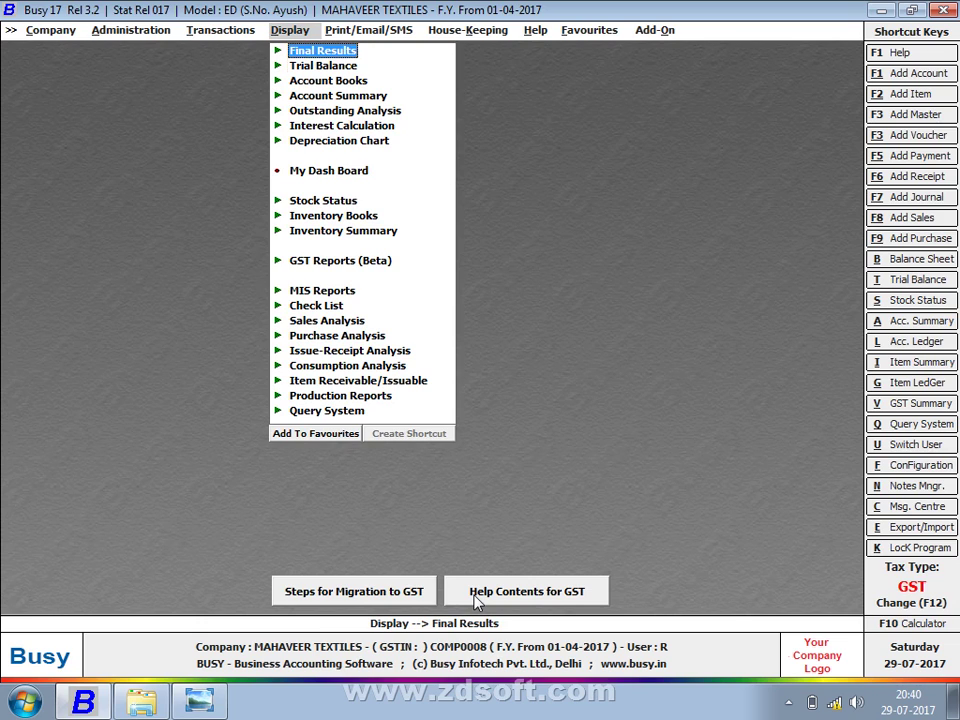
pyautogui.press('Down')
pyautogui.press('Down')
pyautogui.press('Down')
pyautogui.press('Down')
pyautogui.press('Down')
pyautogui.press('Down')
pyautogui.press('Down')
pyautogui.press('Down')
pyautogui.press('Down')
pyautogui.press('Down')
pyautogui.press('Down')
pyautogui.press('Down')
pyautogui.press('Down')
pyautogui.press('Down')
pyautogui.press('Down')
pyautogui.press('Down')
pyautogui.press('Down')
pyautogui.press('Down')
pyautogui.press('Down')
pyautogui.press('Down')
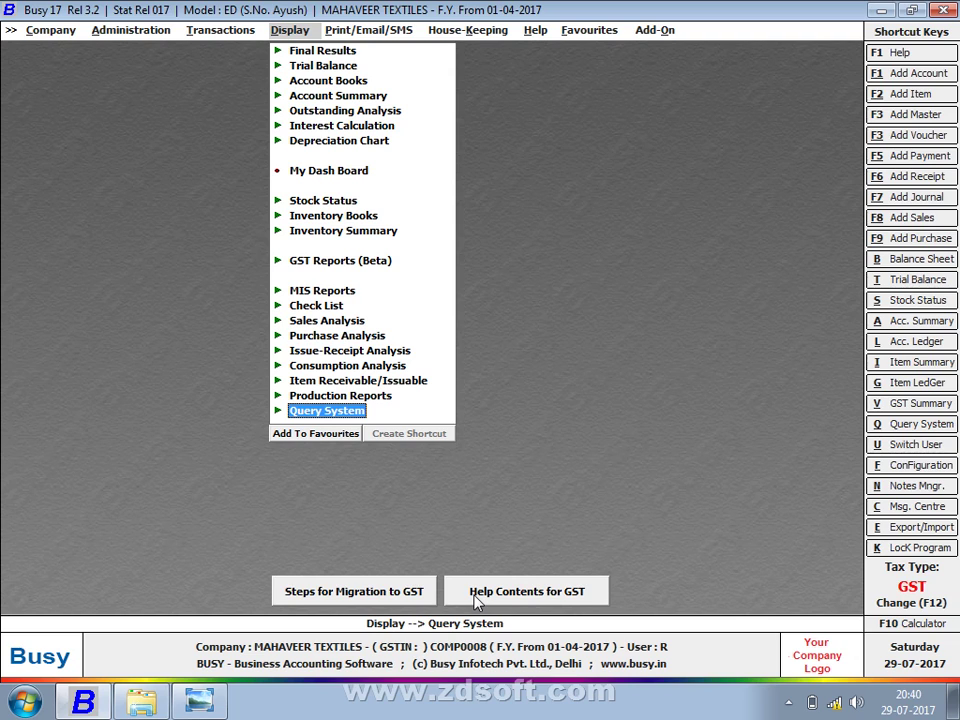
pyautogui.press('Return')
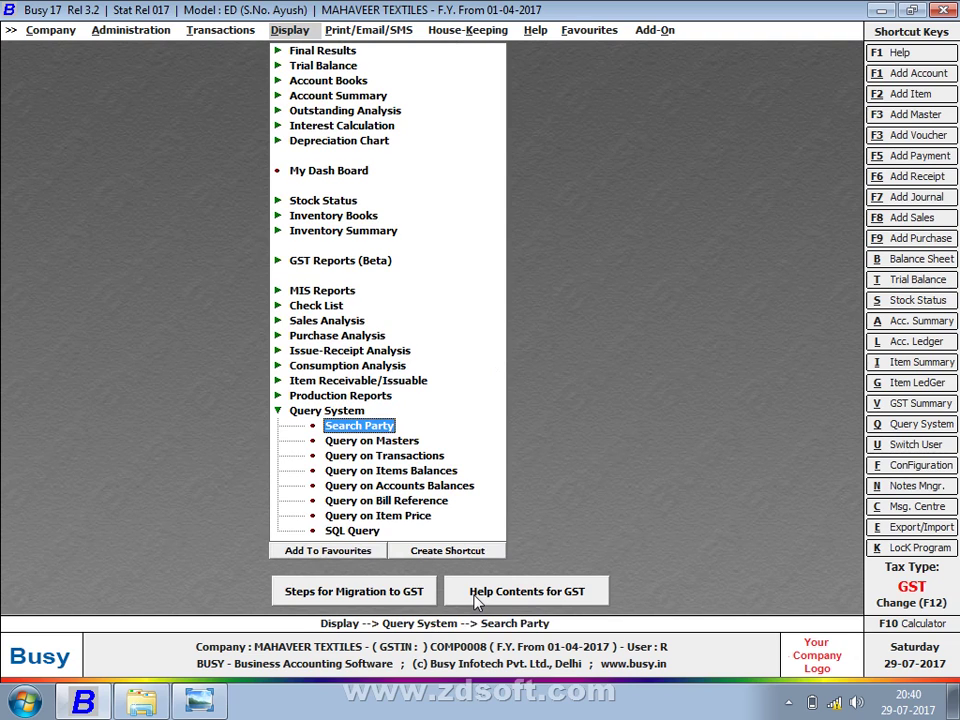
pyautogui.press('Down')
pyautogui.press('Down')
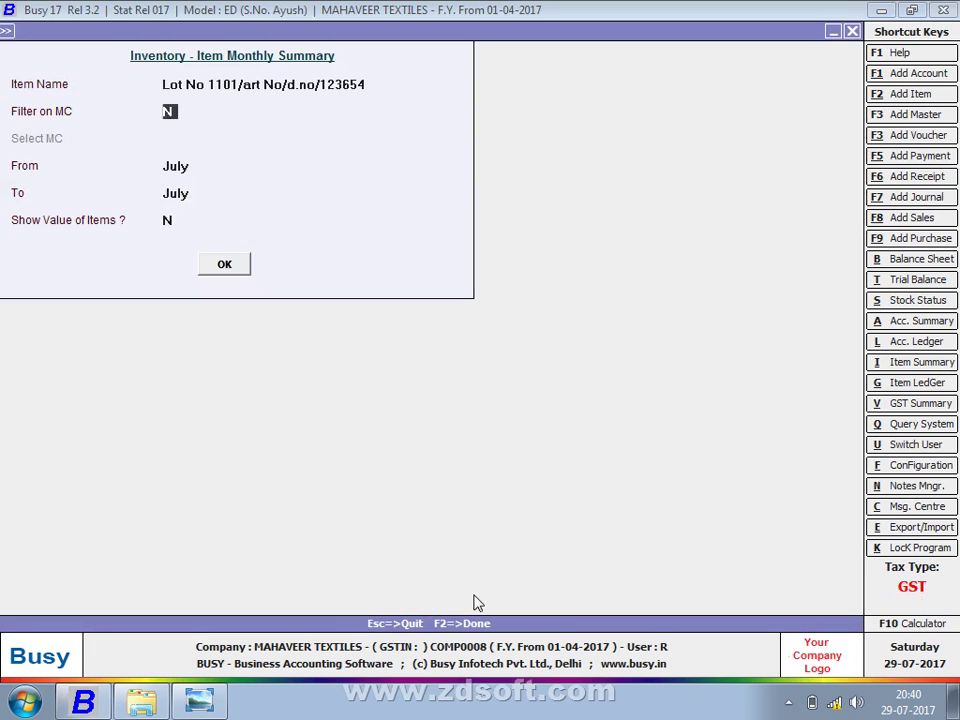
# Generate the July monthly summary for Lot No 1101/art No/d.no/123654 and view its July stock ledger.
pyautogui.press('Return')
pyautogui.press('Return')
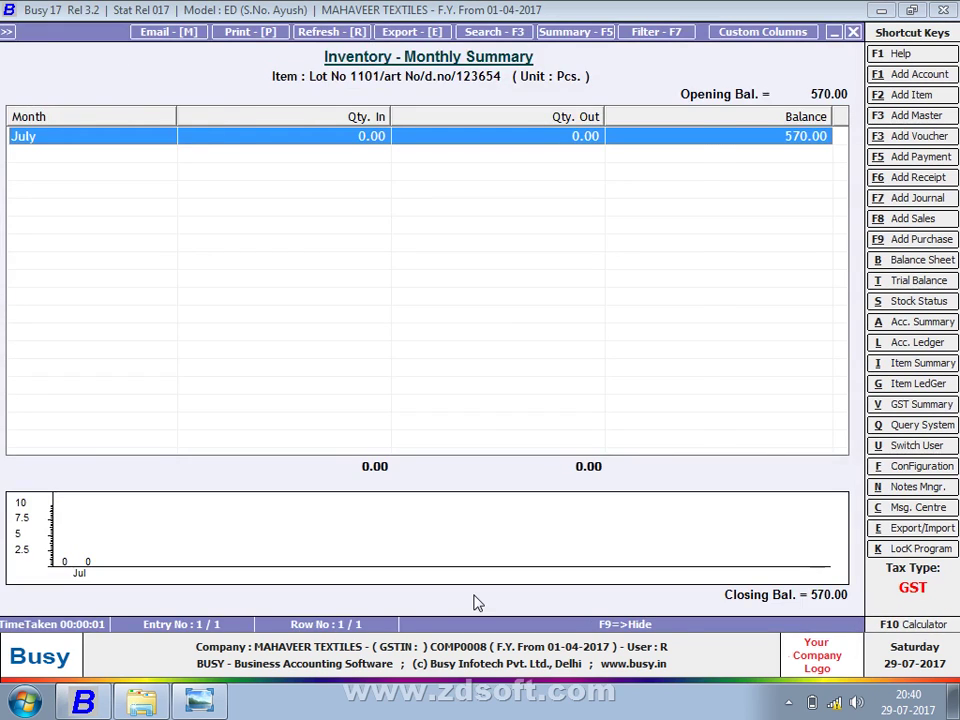
pyautogui.press('Return')
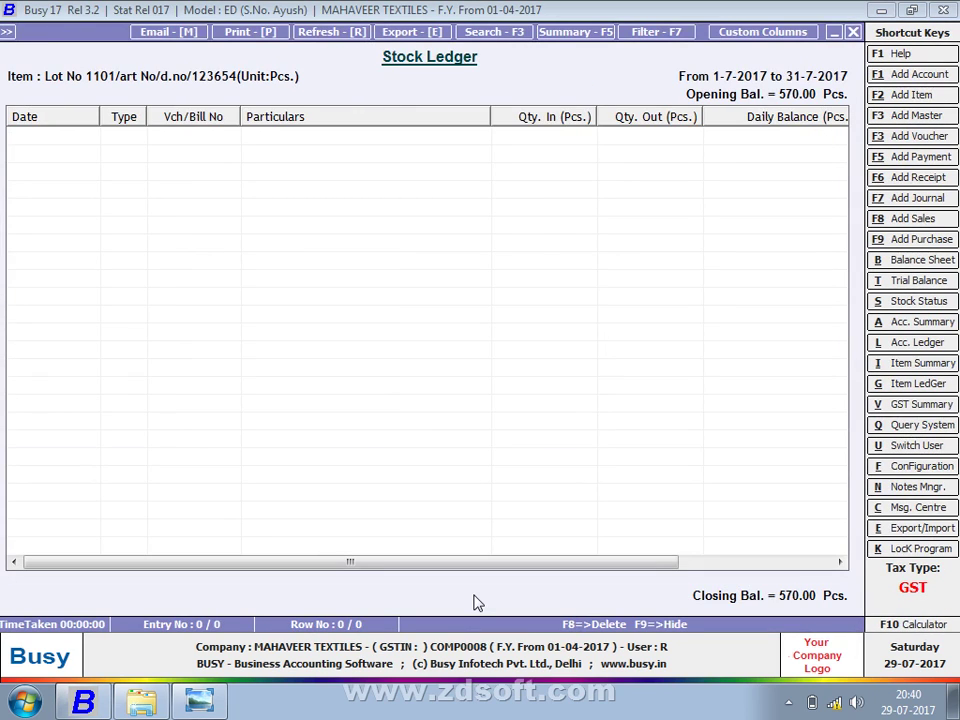
pyautogui.press('Escape')
pyautogui.press('Escape')
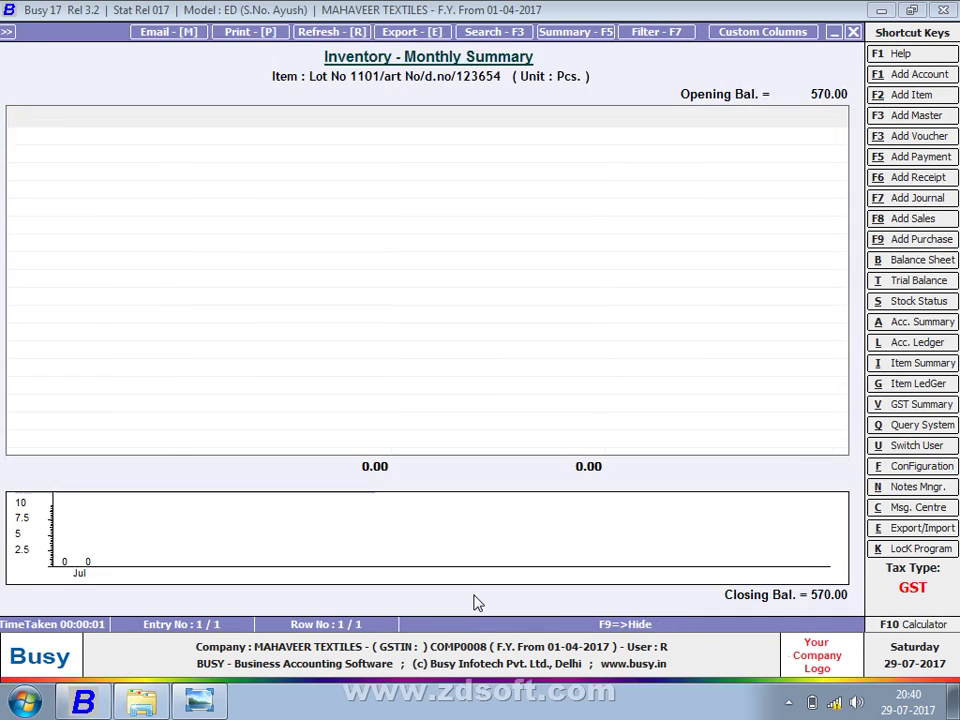
# Regenerate the lot's monthly summary from April to July and open its April stock ledger.
pyautogui.press('Return')
pyautogui.press('Up')
pyautogui.press('Up')
pyautogui.press('Up')
pyautogui.press('Return')
pyautogui.press('Return')
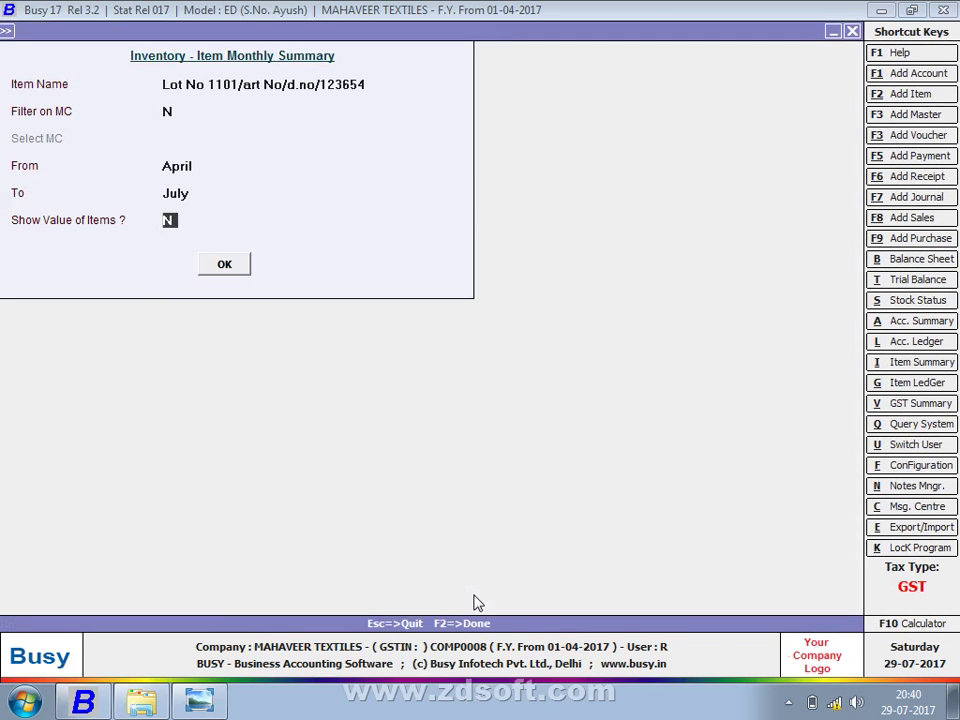
pyautogui.press('Return')
pyautogui.press('Return')
pyautogui.press('Return')
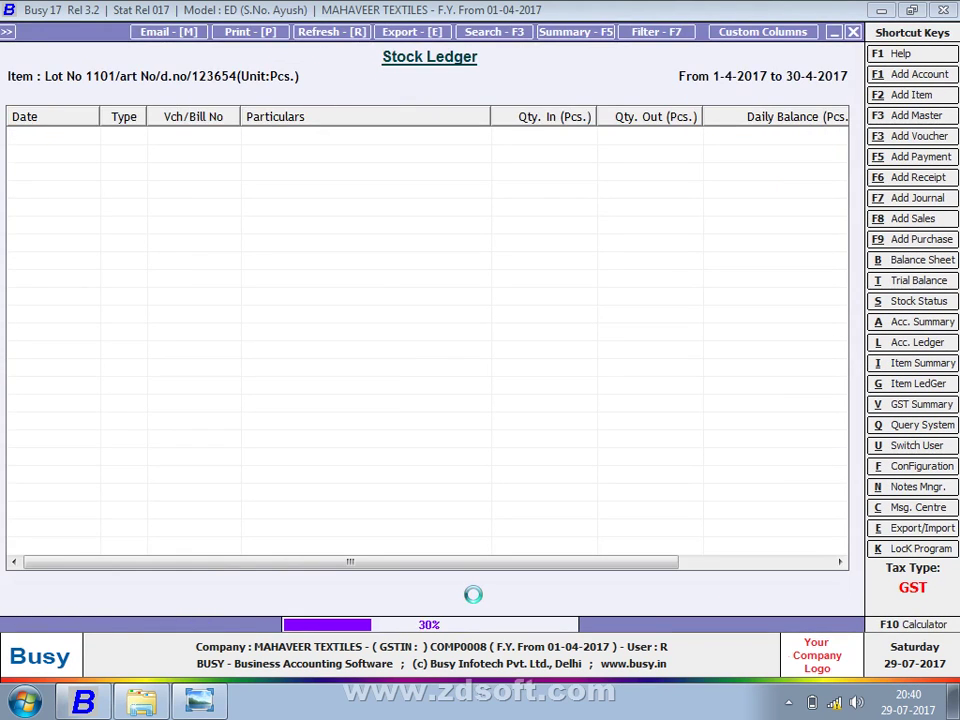
# Examine the quantity-in and quantity-out entries in the lot's April stock ledger, and close the report.
pyautogui.press('Down')
pyautogui.press('Down')
pyautogui.press('Down')
pyautogui.press('Down')
pyautogui.press('Up')
pyautogui.press('Up')
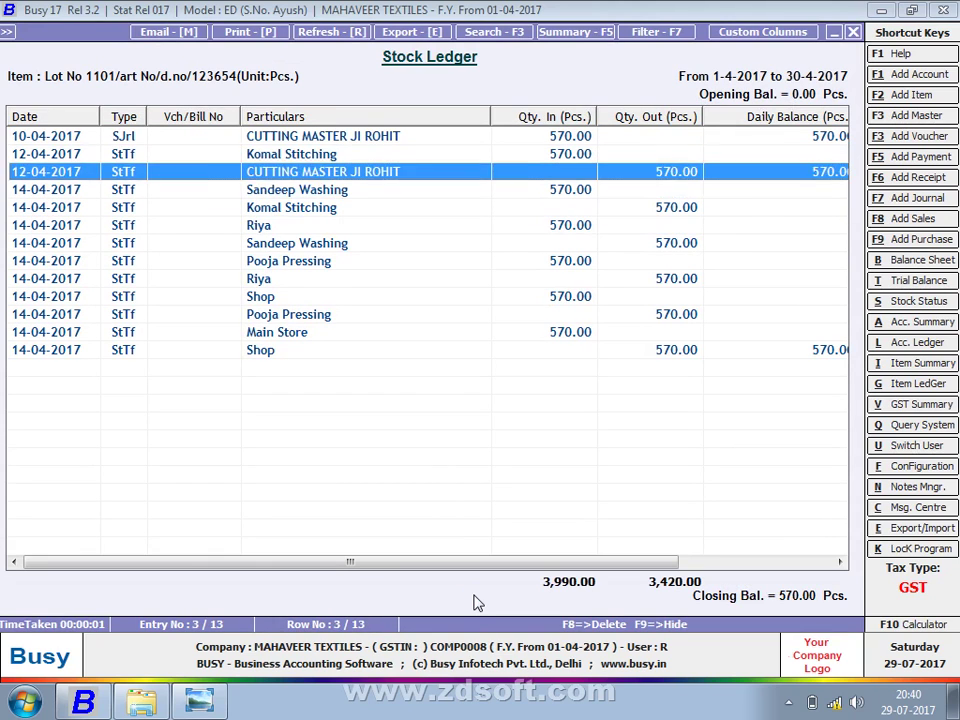
pyautogui.press('Up')
pyautogui.press('Down')
pyautogui.press('Up')
pyautogui.press('Down')
pyautogui.press('Down')
pyautogui.press('Down')
pyautogui.press('Down')
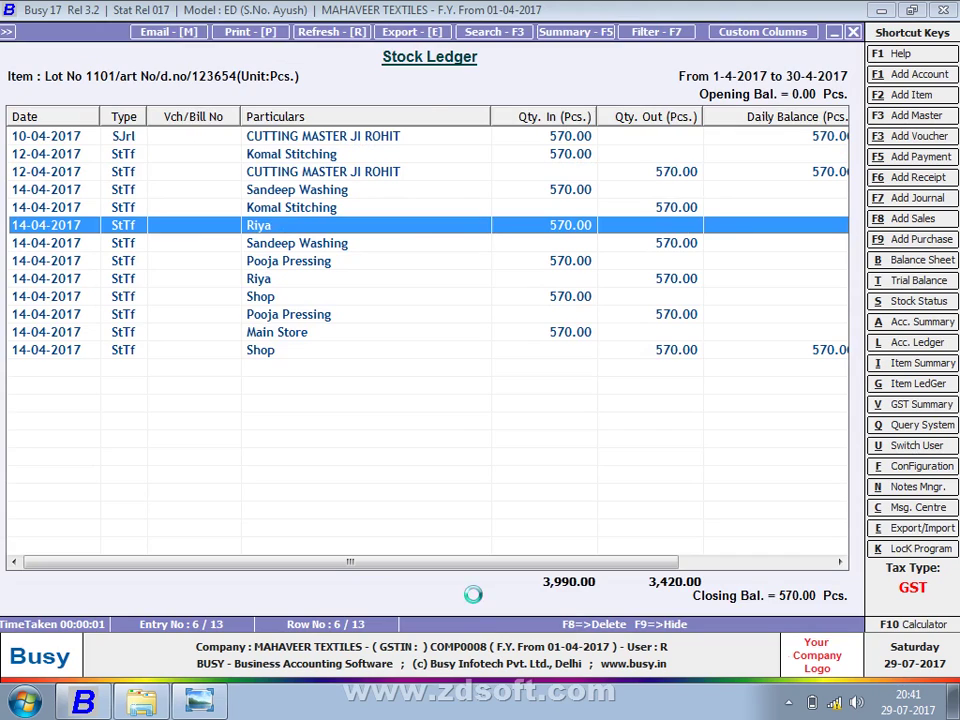
pyautogui.press('Escape')
pyautogui.press('Escape')
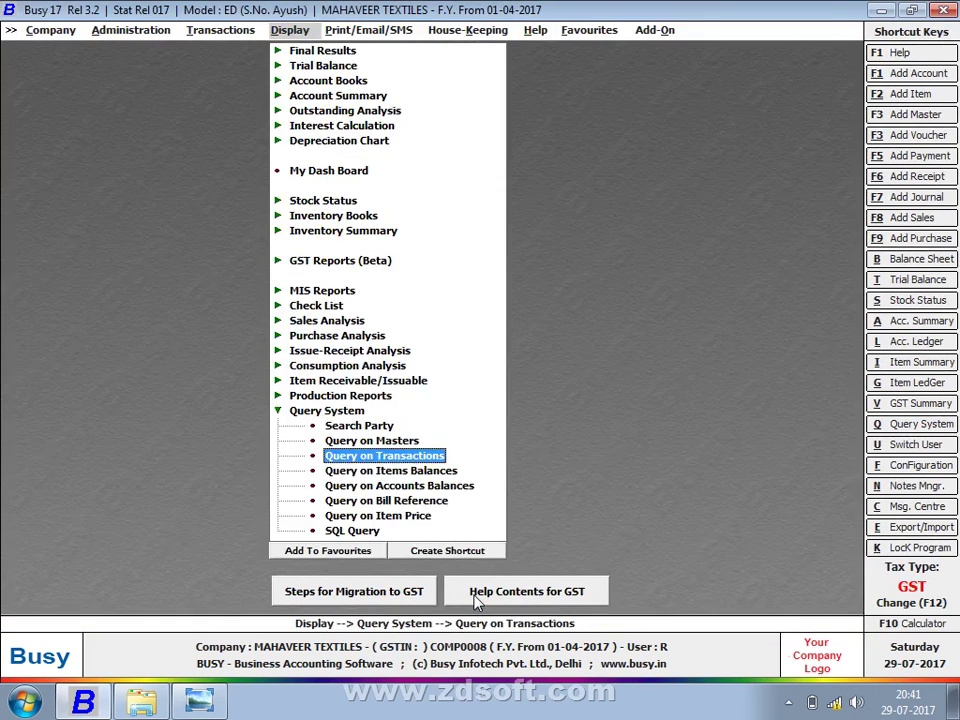
# Start Query on Transactions at the Selected Vouchers (Multiple Options) level.
pyautogui.press('Escape')
pyautogui.press('Return')
pyautogui.press('Escape')
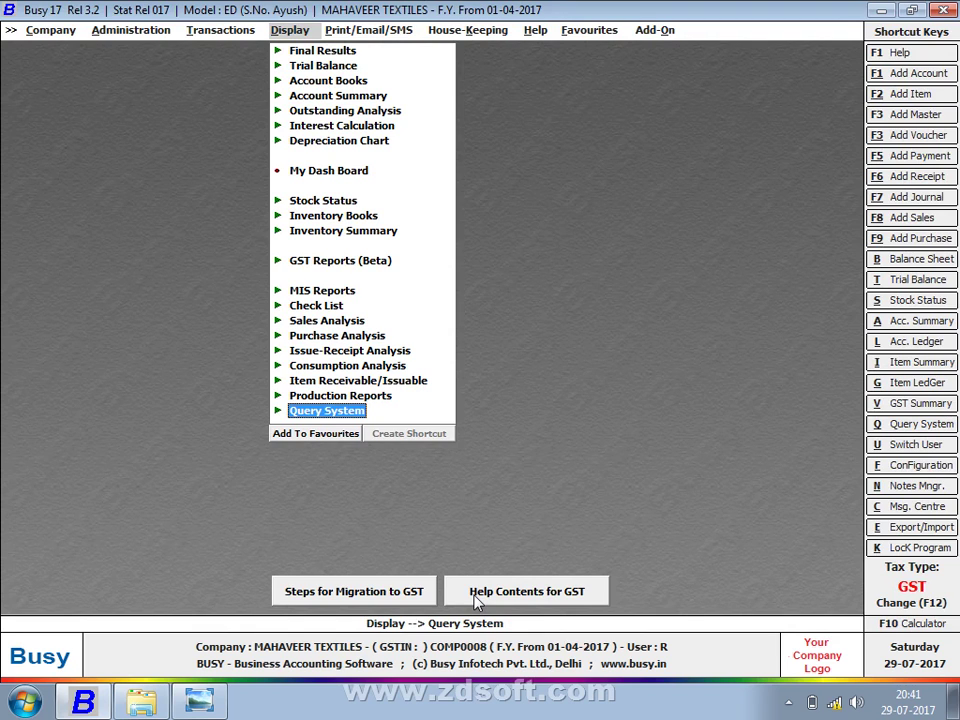
pyautogui.press('Return')
pyautogui.press('Down')
pyautogui.press('Down')
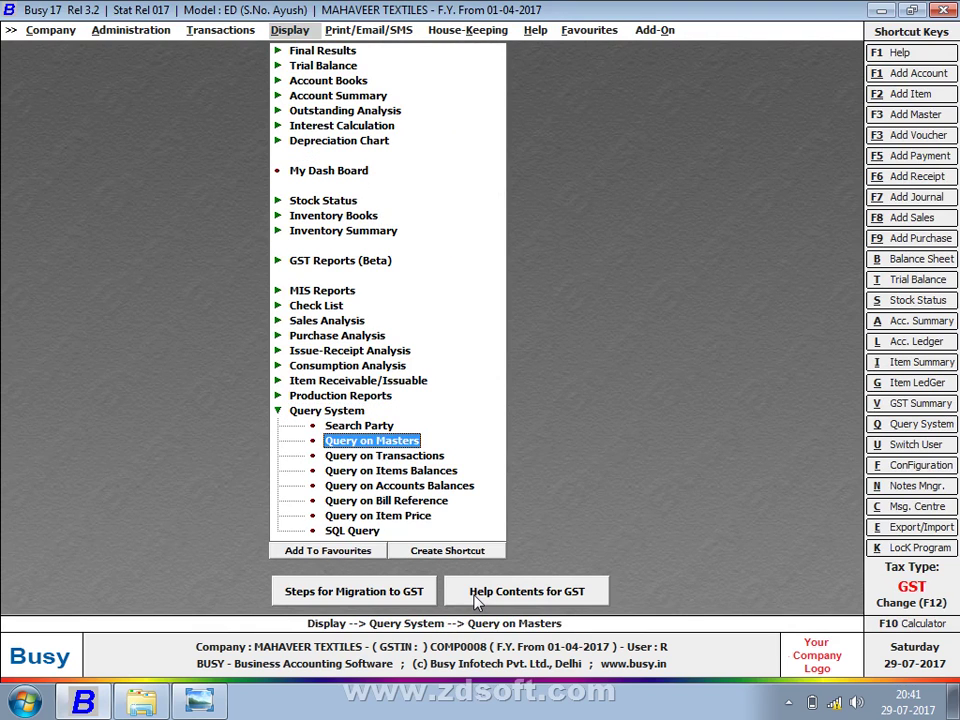
pyautogui.press('Return')
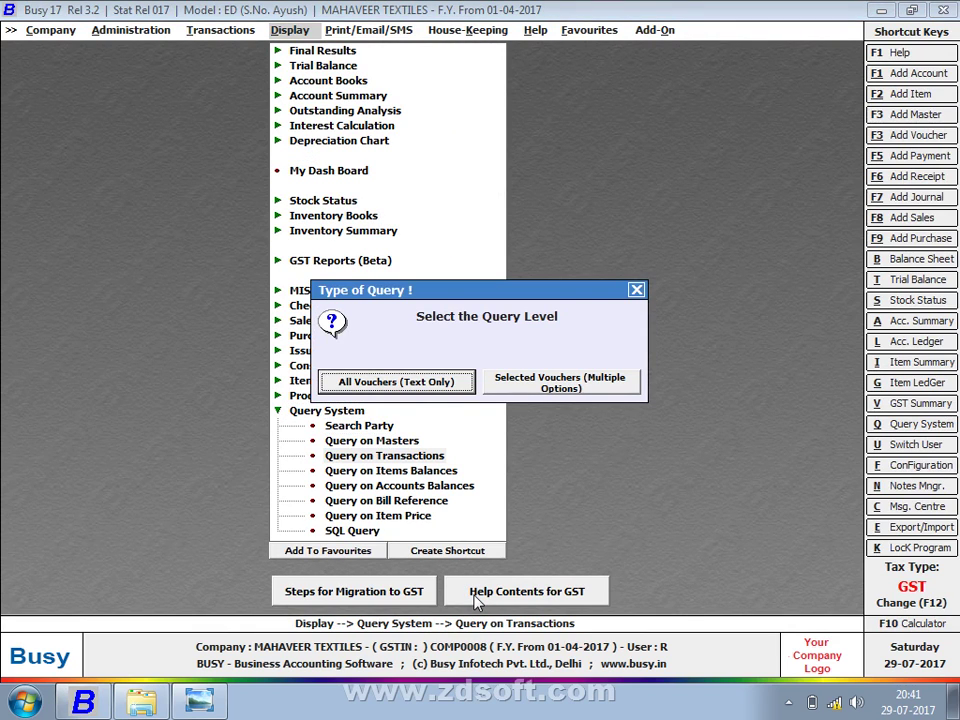
pyautogui.press('Right')
pyautogui.press('Return')
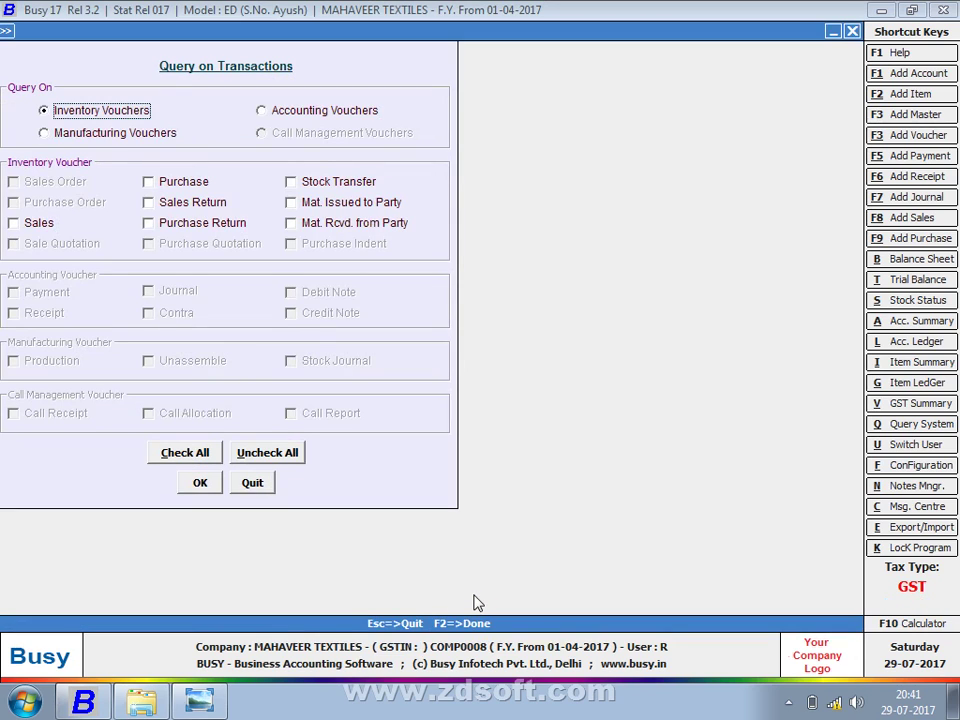
# Set the query to Stock Transfer inventory vouchers in the Main series.
pyautogui.click(344, 185)
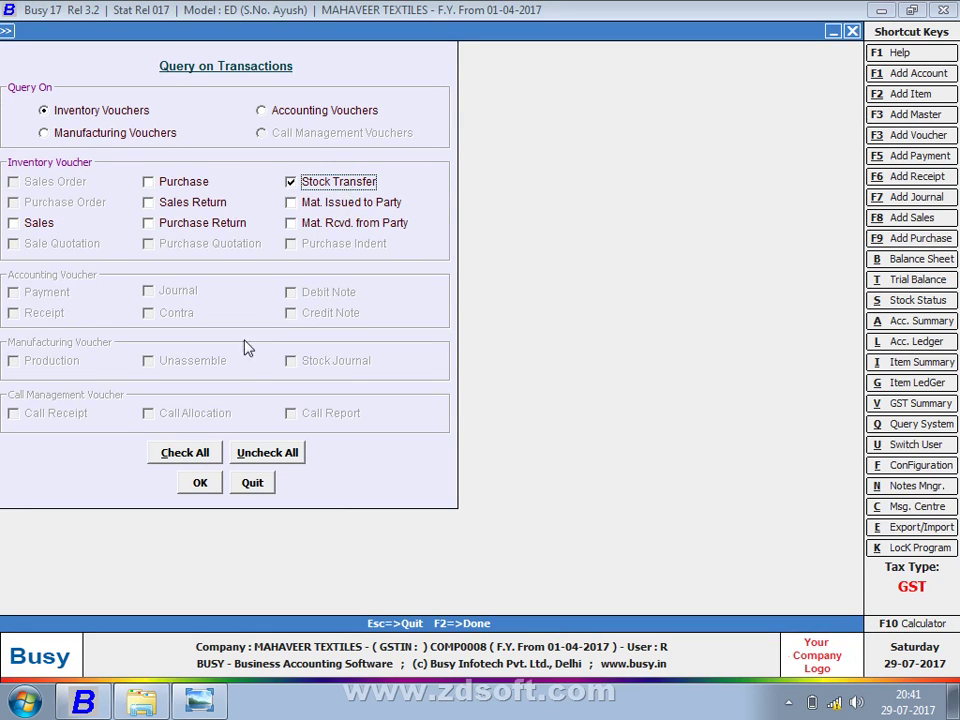
pyautogui.click(199, 483)
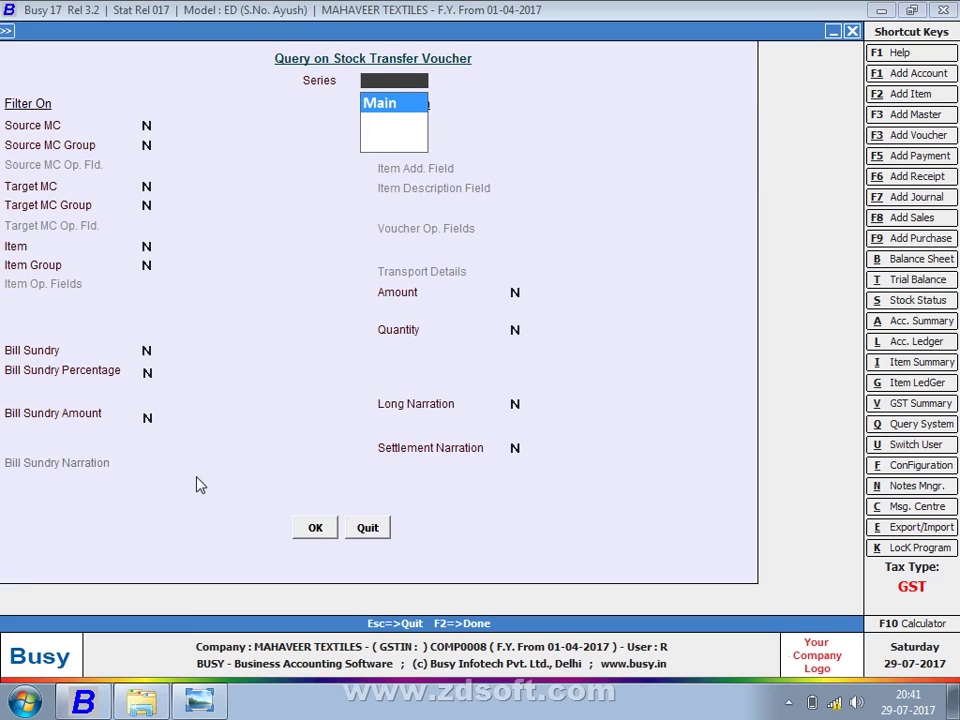
pyautogui.press('Return')
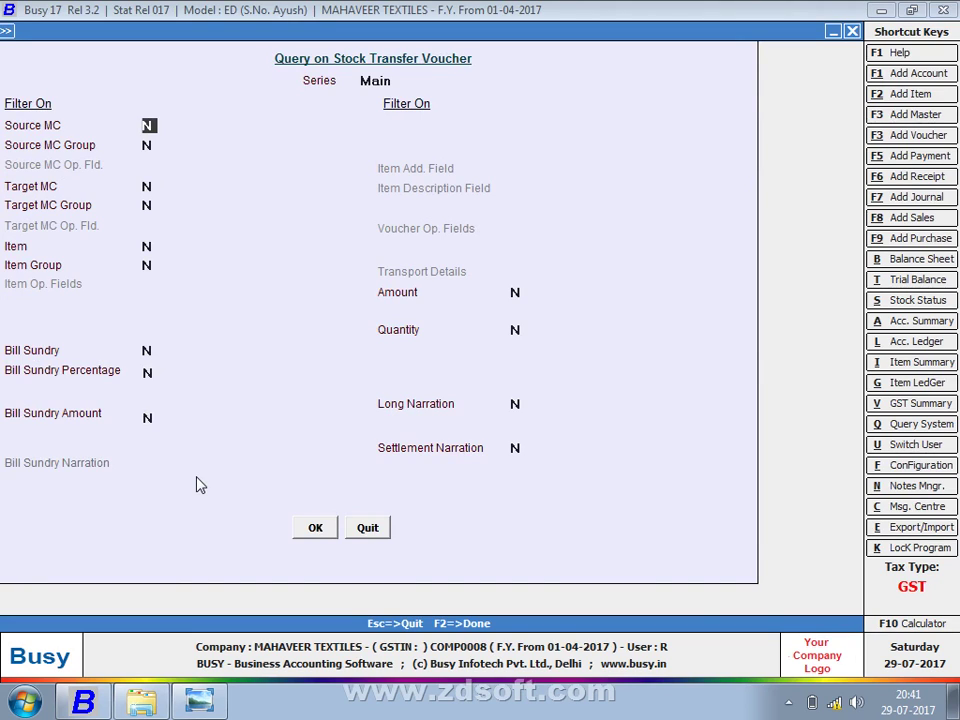
# Enable the Source MC filter and select the cutting master's material centre.
pyautogui.press('y')
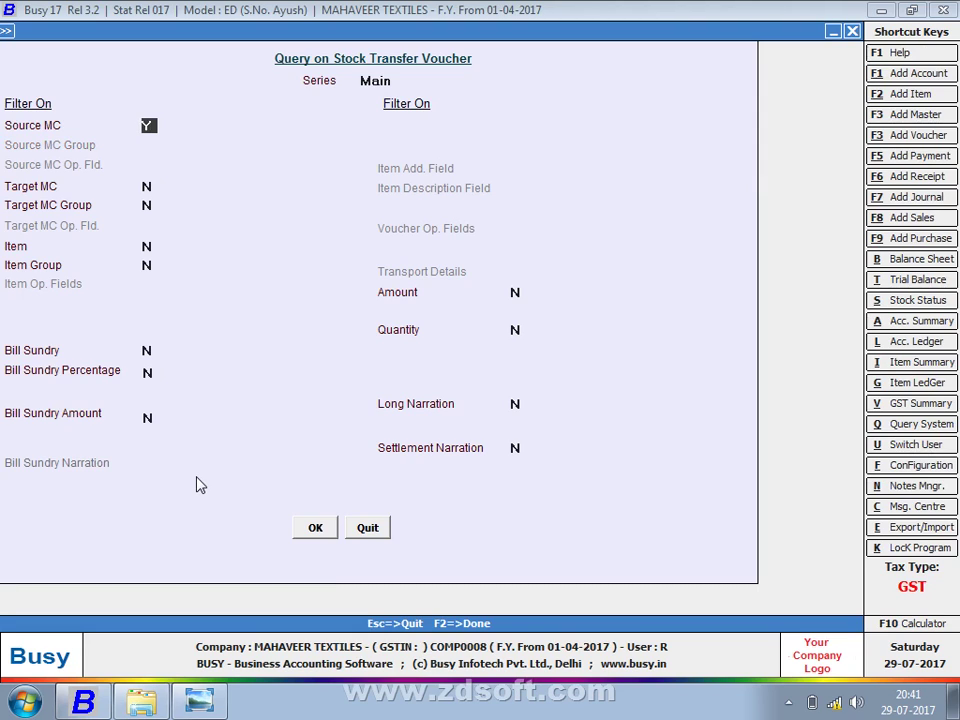
pyautogui.press('Return')
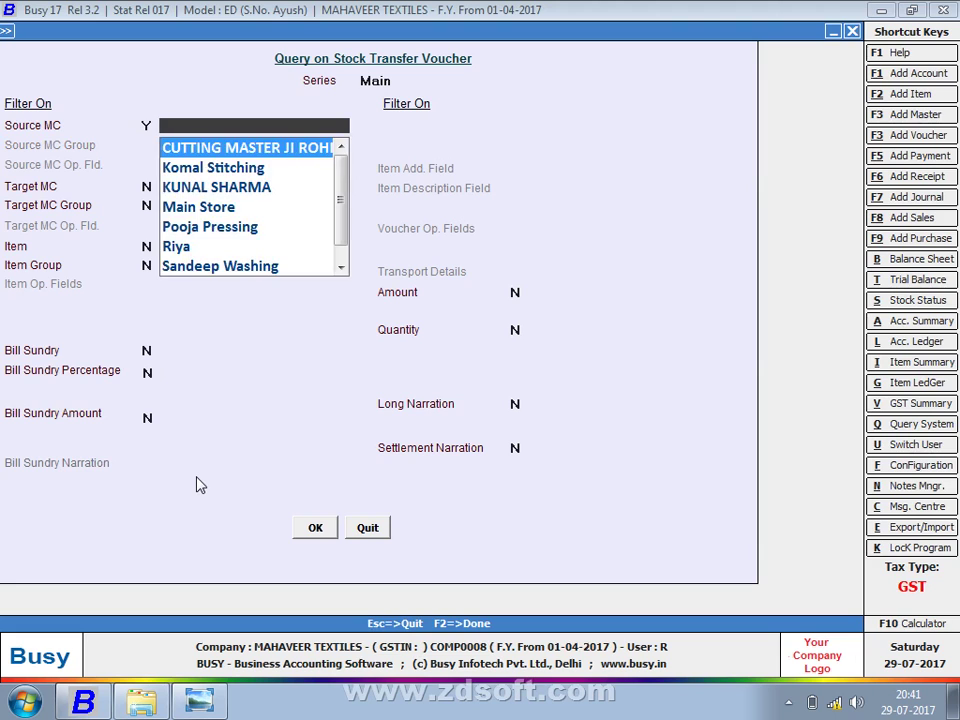
pyautogui.press('Return')
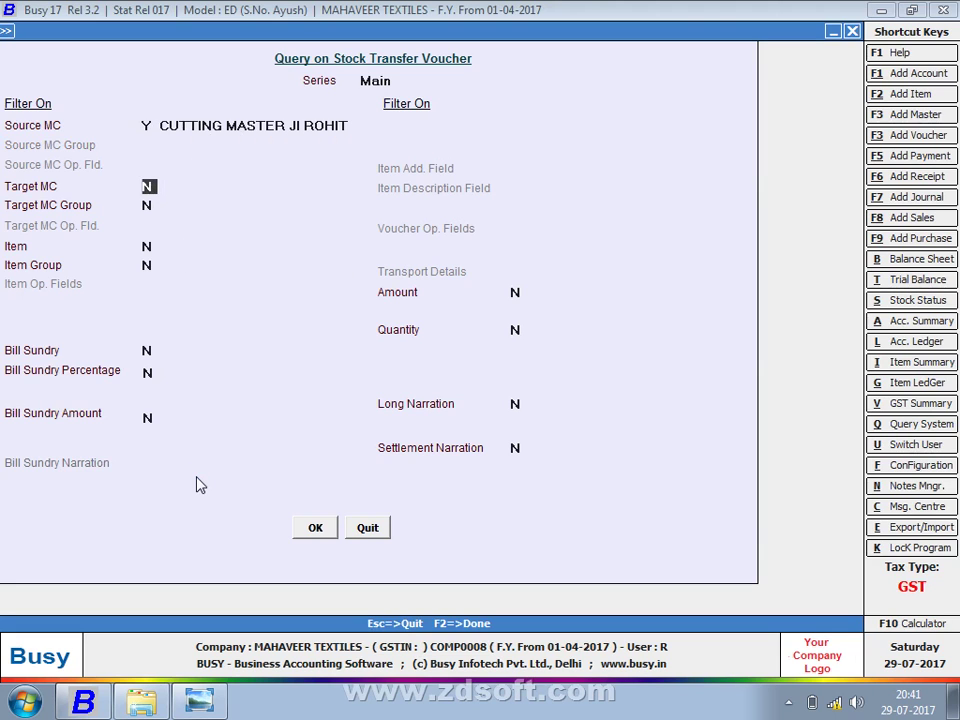
# Generate the stock transfer report for 01-04-2017 to 08-07-2017 and narrow the Vch/Bill No. column to read the Target MC.
pyautogui.press('F2')
pyautogui.press('F2')
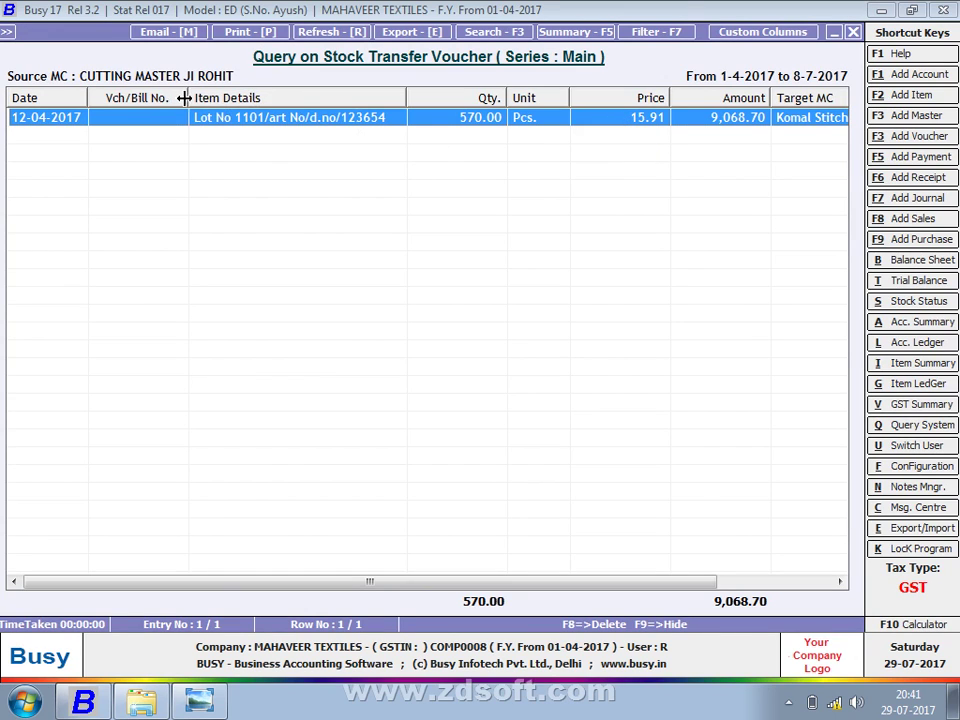
pyautogui.moveTo(184, 98); pyautogui.dragTo(163, 97)
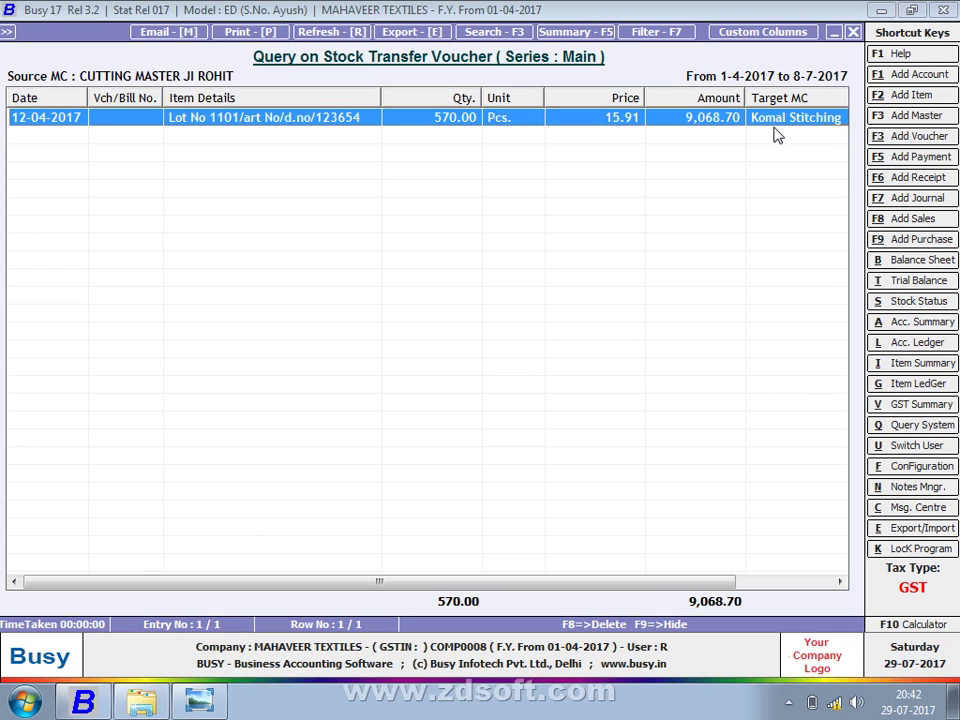
pyautogui.press('Escape')
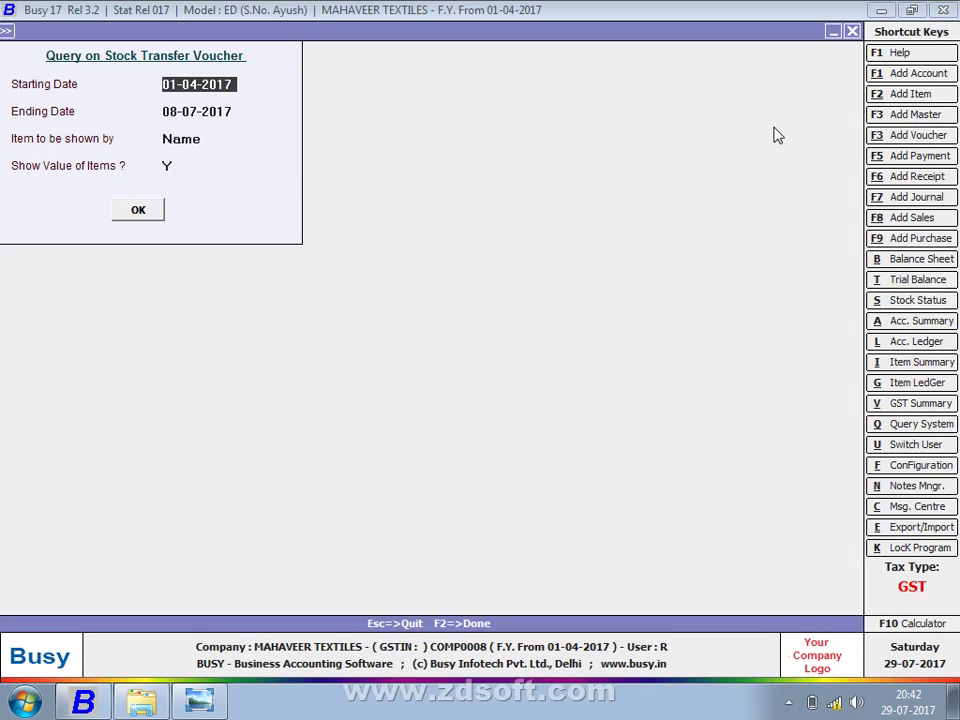
# Turn off the Source MC filter and filter on the Source MC Group Production Floors instead.
pyautogui.press('F2')
pyautogui.press('Up')
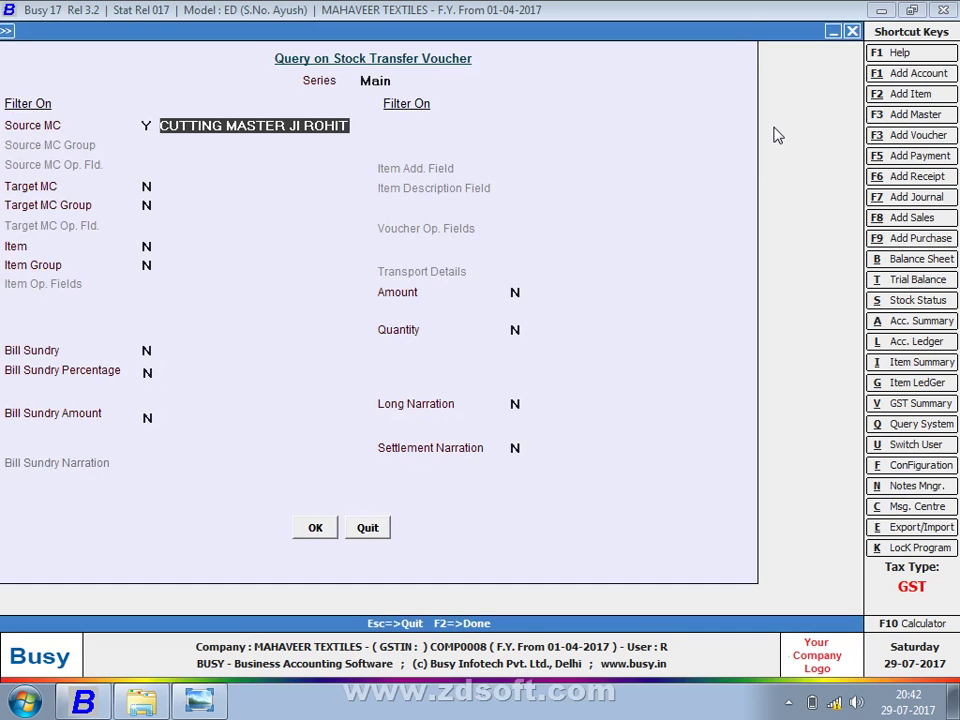
pyautogui.press('Up')
pyautogui.write('N')
pyautogui.press('Return')
pyautogui.write('Y')
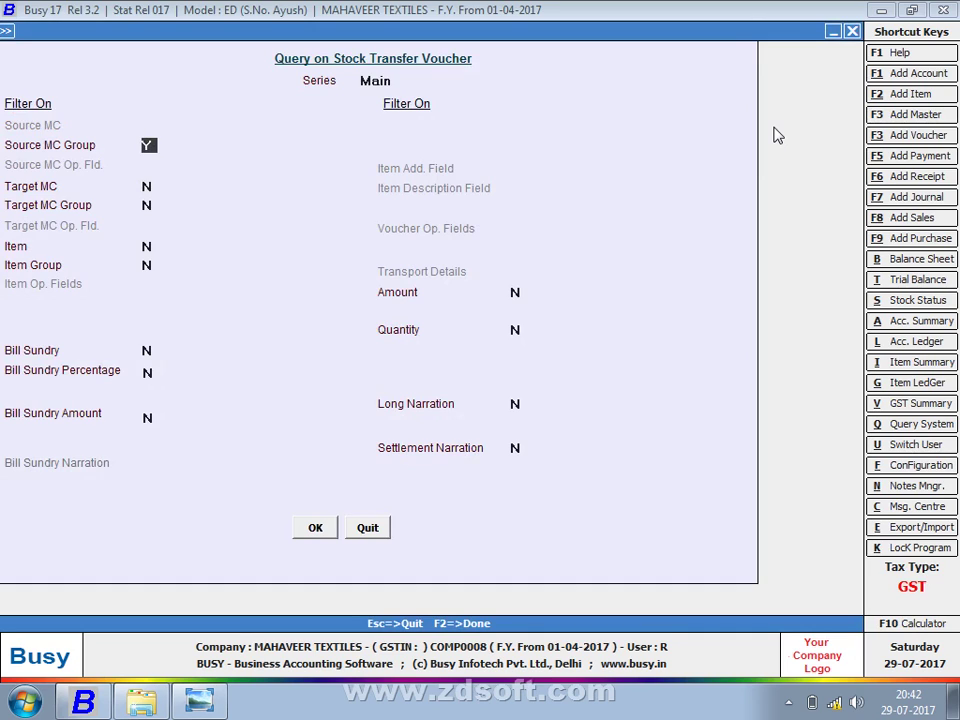
pyautogui.press('Return')
pyautogui.press('Down')
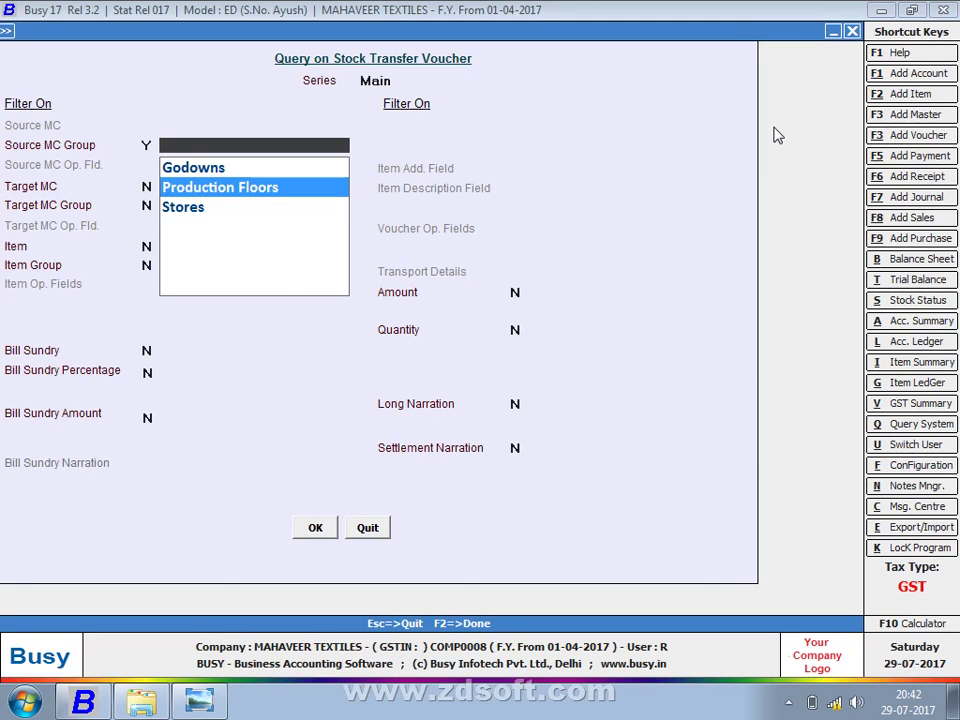
pyautogui.press('Escape')
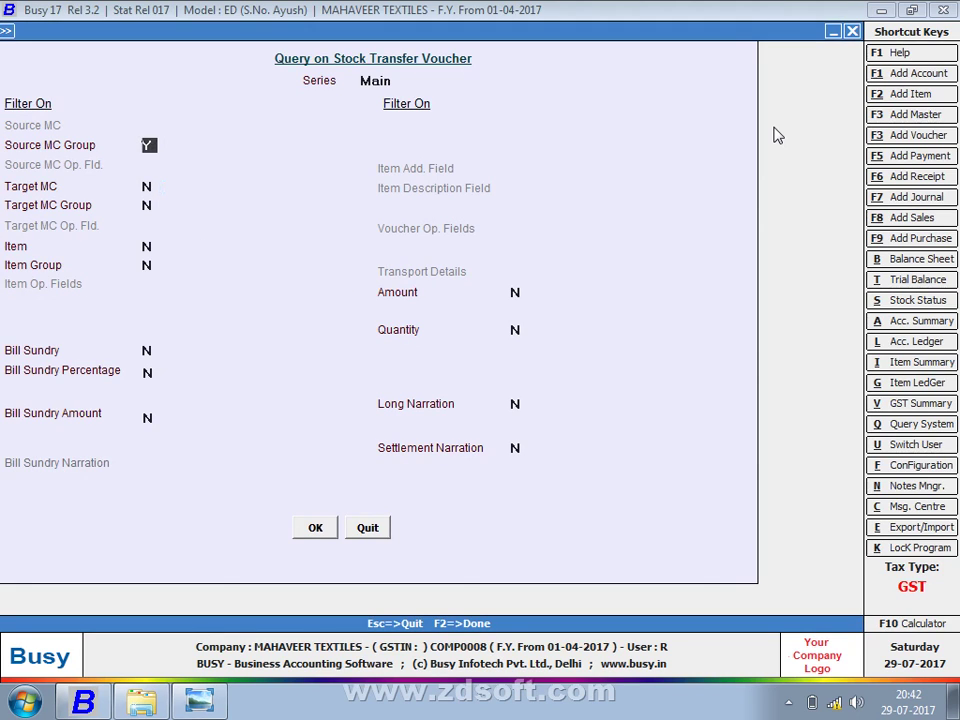
pyautogui.press('Return')
pyautogui.press('Return')
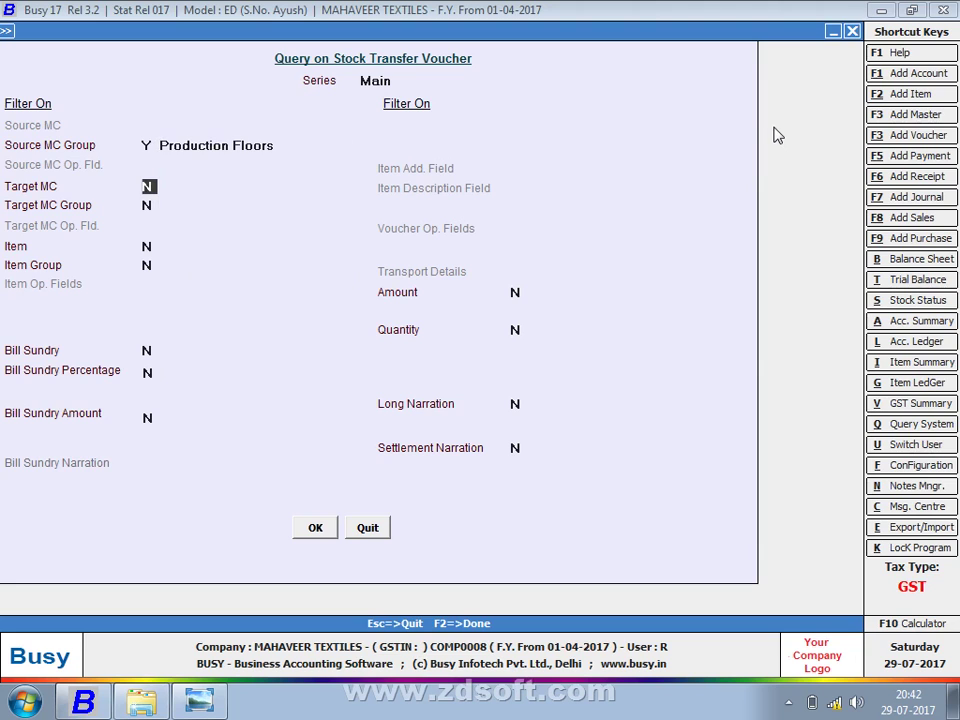
# Generate the stock transfer report for the Production Floors group from 01-04-2017 to 08-07-2017.
pyautogui.press('F2')
pyautogui.press('Return')
pyautogui.press('Return')
pyautogui.press('Return')
pyautogui.press('Return')
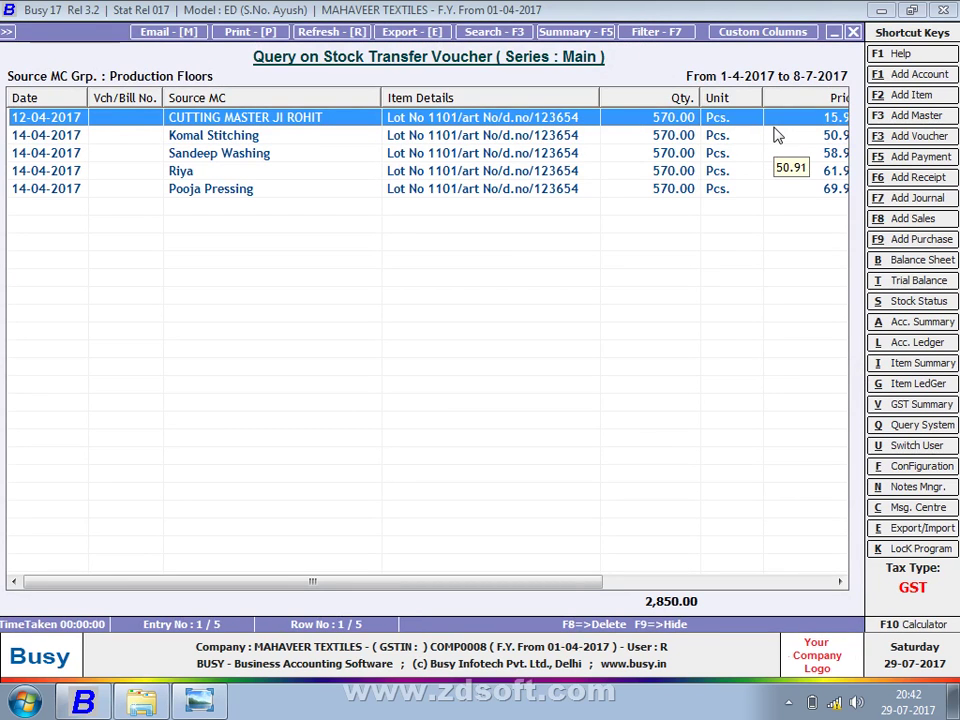
# Review the price and amount of each source MC's transfer, and return to the query filters.
pyautogui.press('Right')
pyautogui.press('Right')
pyautogui.press('Right')
pyautogui.press('Right')
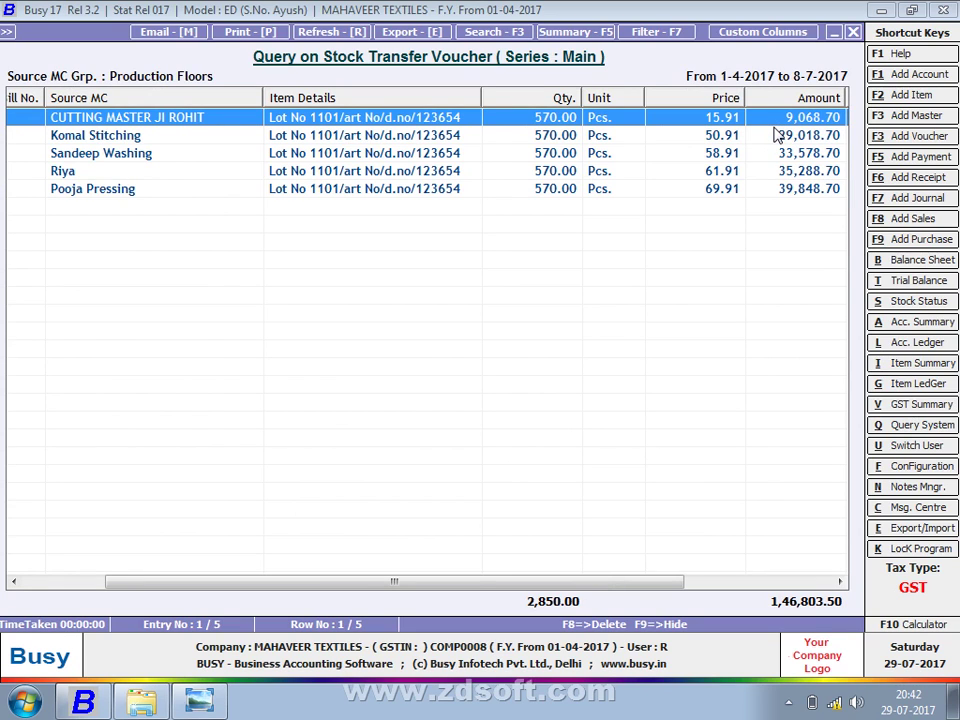
pyautogui.press('Escape')
pyautogui.press('Escape')
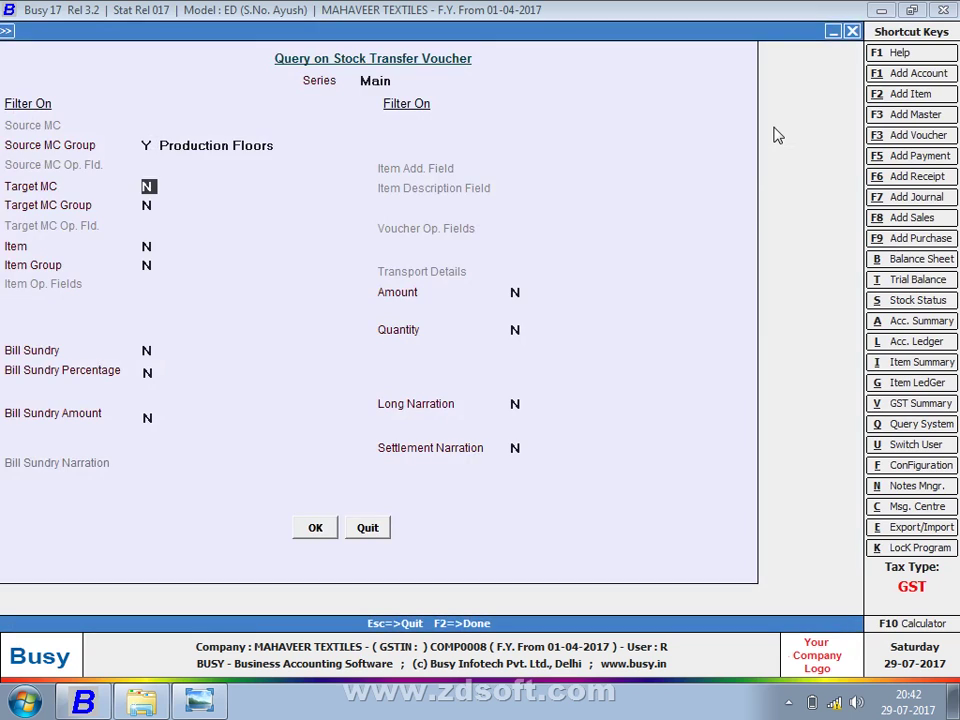
# Turn off the Source MC Group filter, leaving the Source MC and Target MC filters unset.
pyautogui.press('Up')
pyautogui.press('BackSpace')
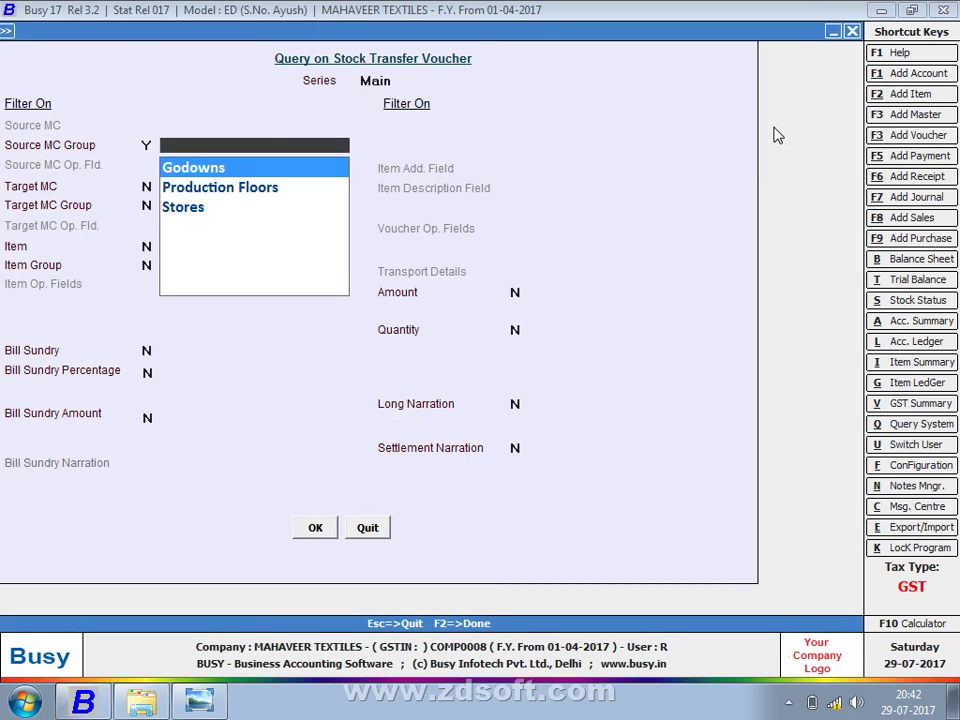
pyautogui.press('Return')
pyautogui.press('n')
pyautogui.press('Return')
pyautogui.press('Return')
pyautogui.press('Return')
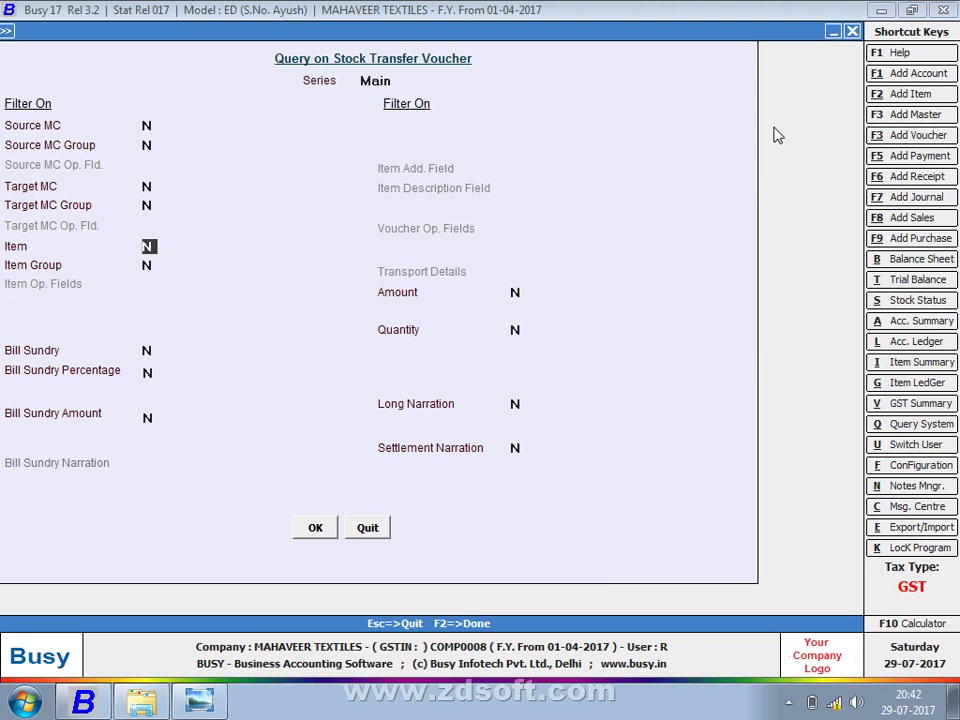
# Filter the stock transfer query on the item Lot No 1101/art No/d.no/123654.
pyautogui.press('y')
pyautogui.press('Return')
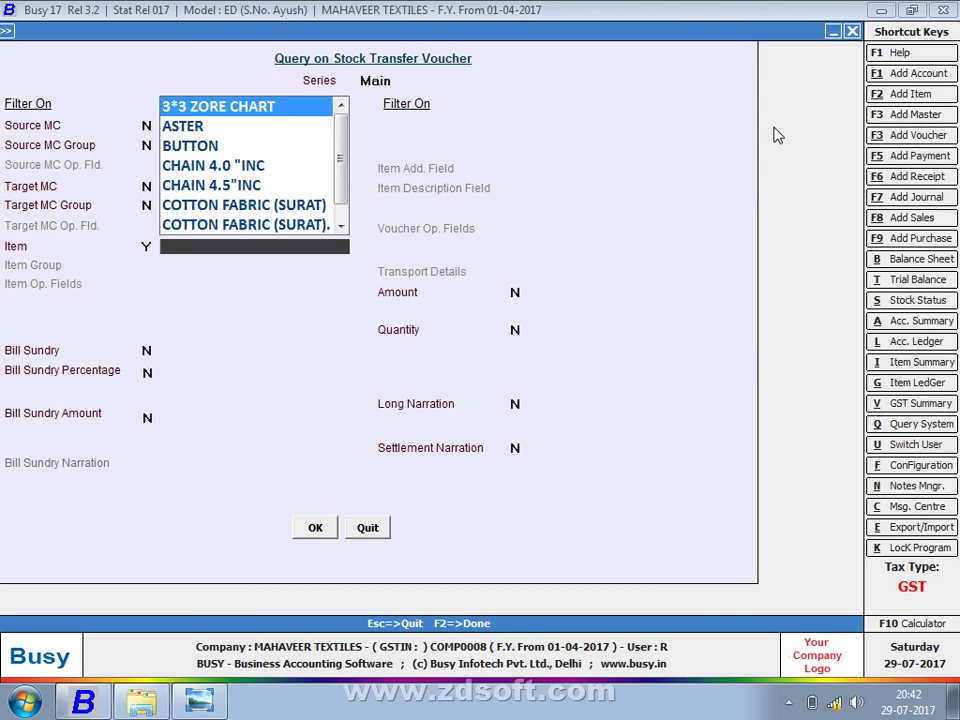
pyautogui.write('lo')
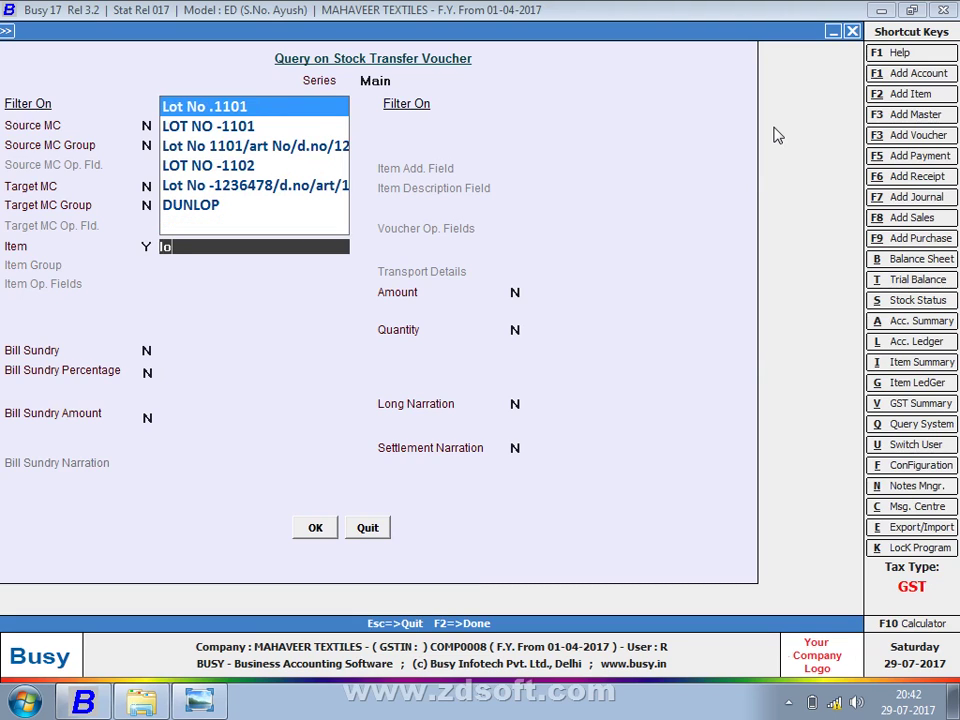
pyautogui.press('Down')
pyautogui.press('Down')
pyautogui.press('Return')
# Generate the item's stock transfer report from 01-04-2017 to 08-07-2017 and narrow the Vch/Bill No. column to fit Target MC in view.
pyautogui.press('Return')
pyautogui.press('Return')
pyautogui.press('Return')
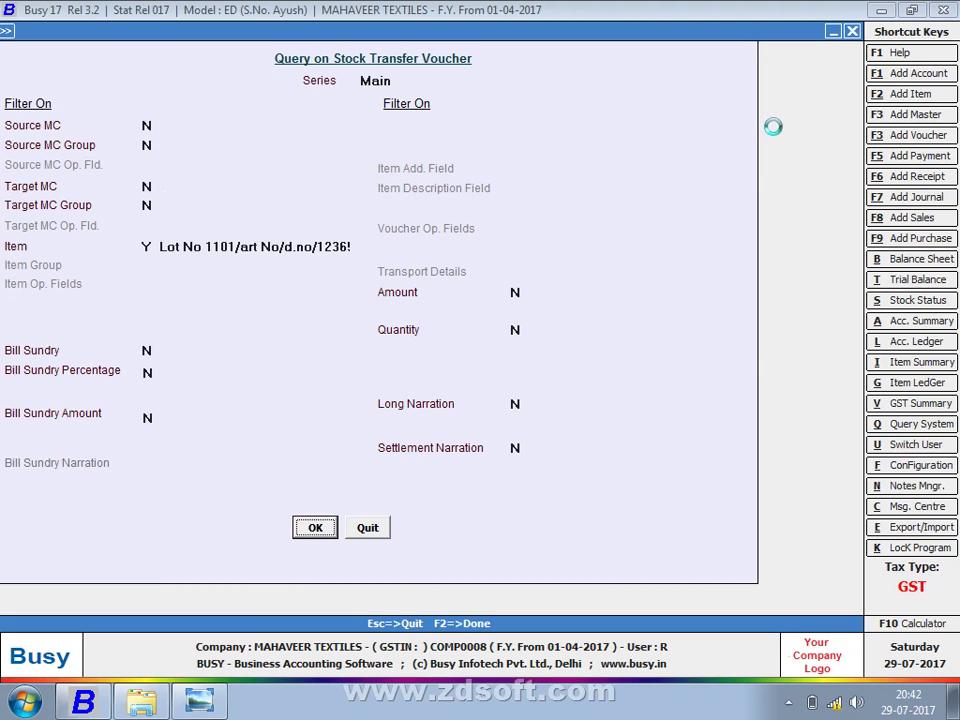
pyautogui.press('Return')
pyautogui.press('F2')
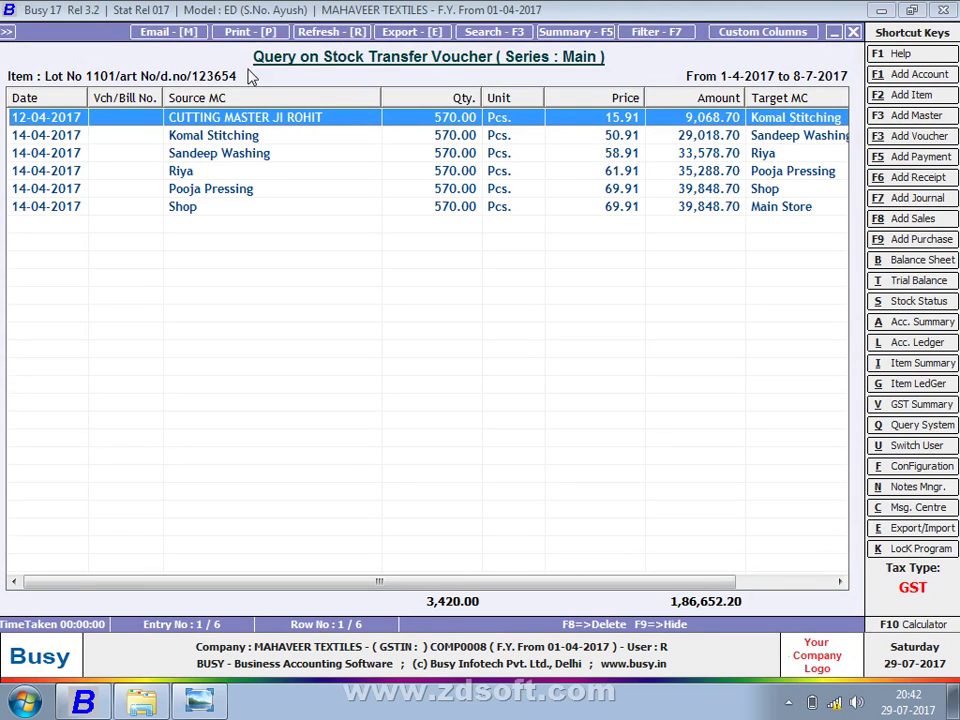
pyautogui.moveTo(160, 93); pyautogui.dragTo(94, 96)
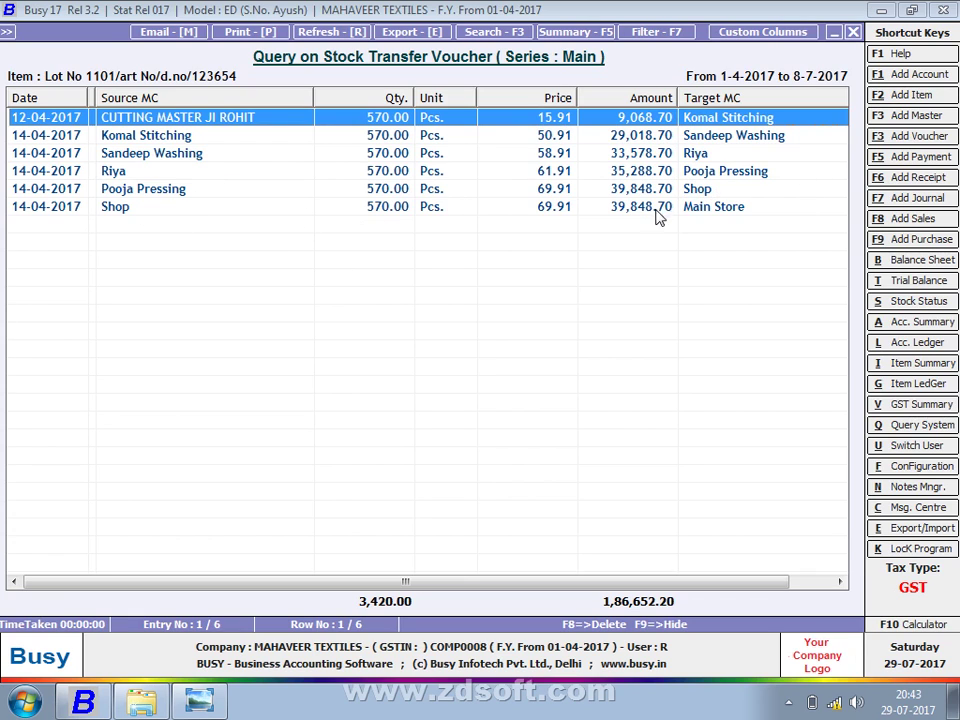
# Review the lot's transfers from the last row up to the first, and open the 12-04-2017 voucher to check its job work charge.
pyautogui.click(563, 207)
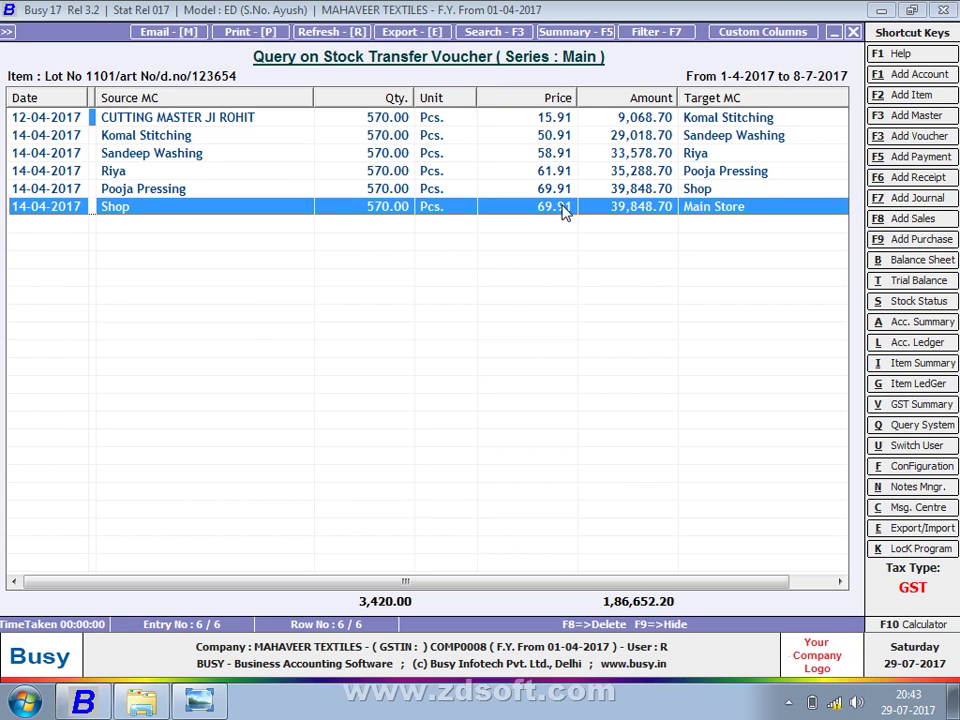
pyautogui.press('Up')
pyautogui.press('Up')
pyautogui.press('Up')
pyautogui.press('Up')
pyautogui.press('Up')
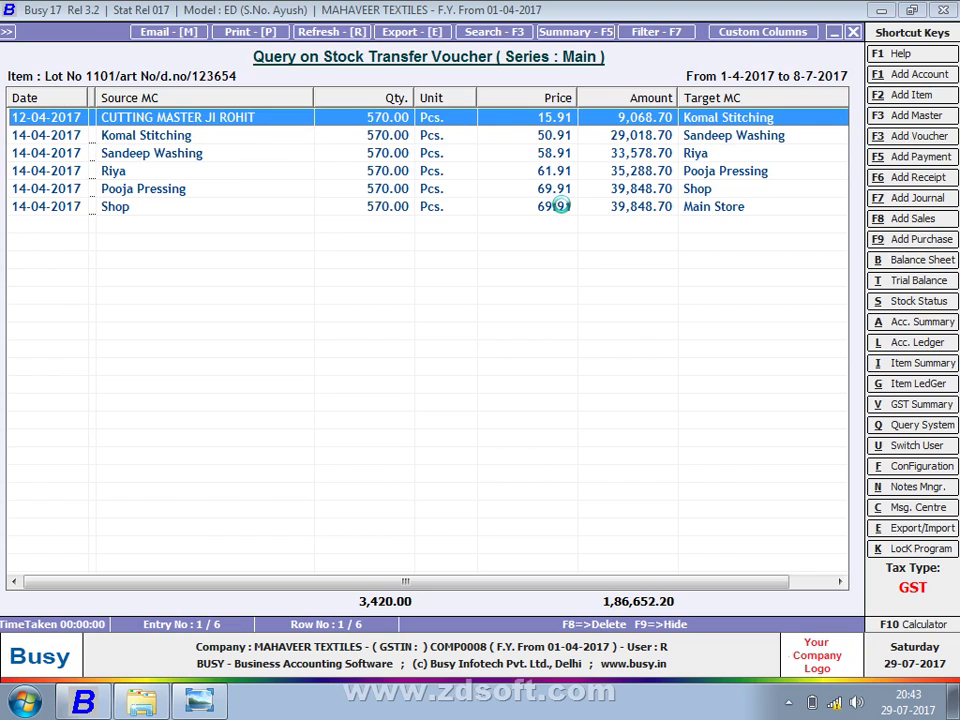
pyautogui.press('Return')
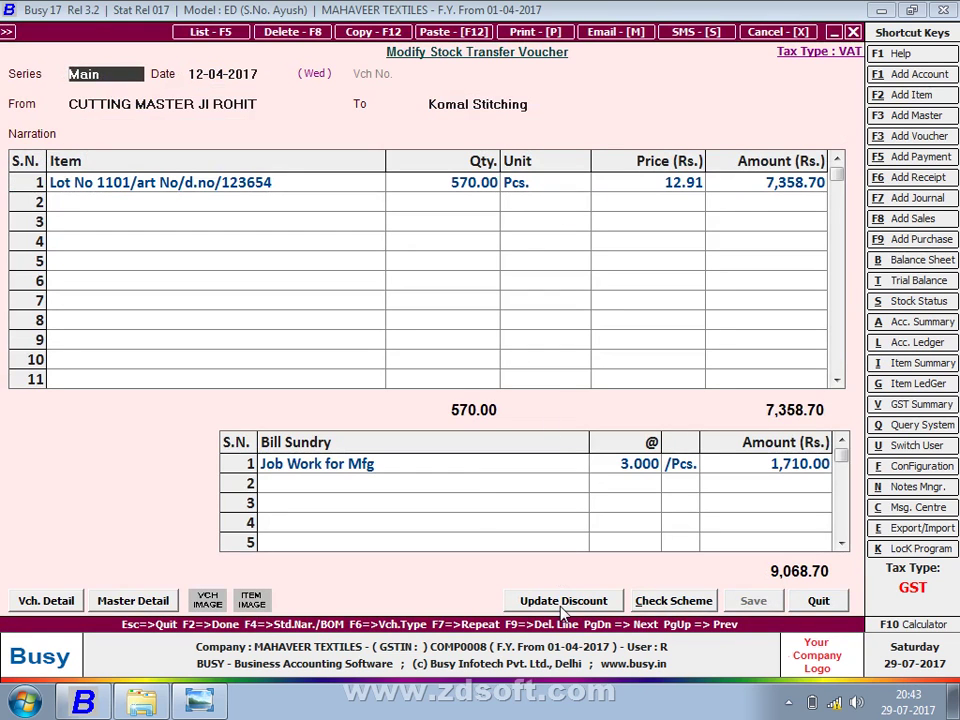
pyautogui.press('Escape')
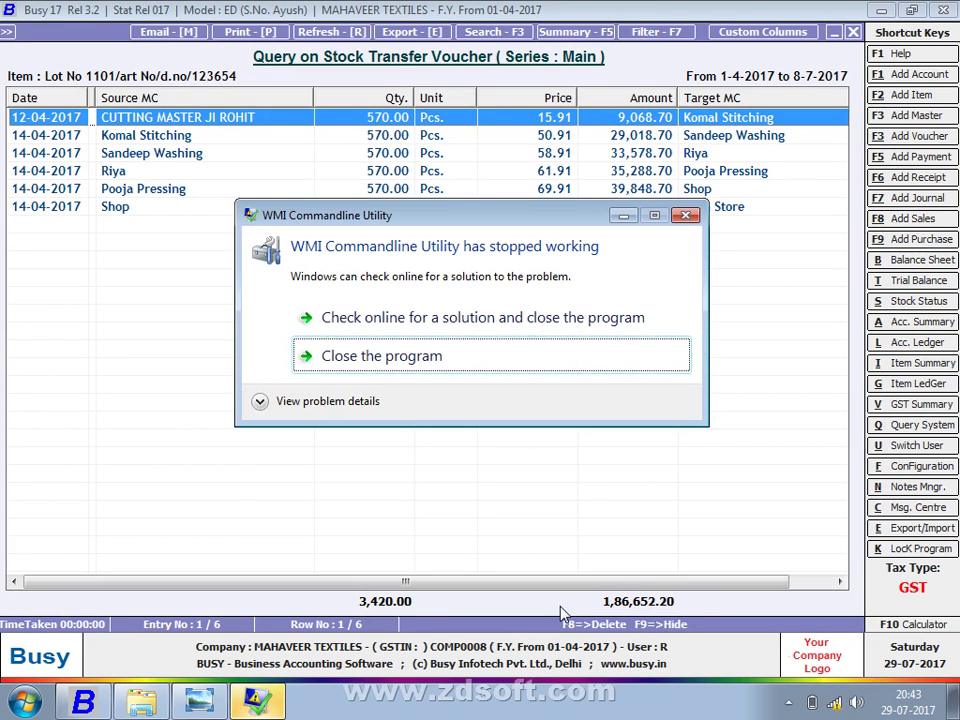
# Dismiss the WMI Commandline Utility errors, check the handwritten lot-wise column layout in Windows Photo Viewer, and return to Busy.
pyautogui.click(526, 358)
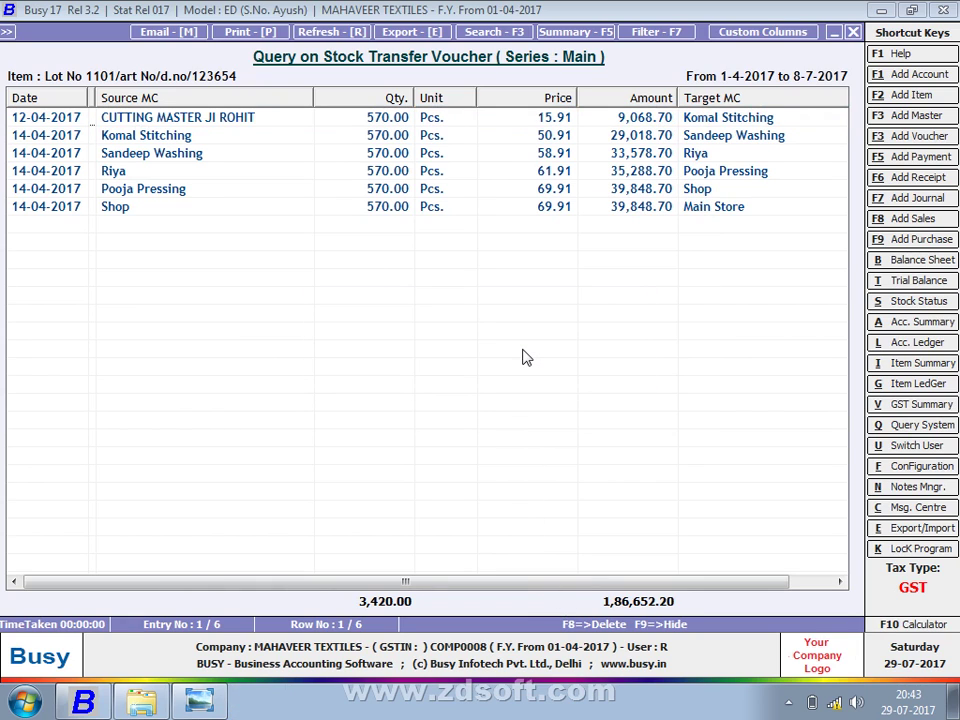
pyautogui.hotkey('alt', 'Tab')
pyautogui.press('Tab')
pyautogui.press('Tab')
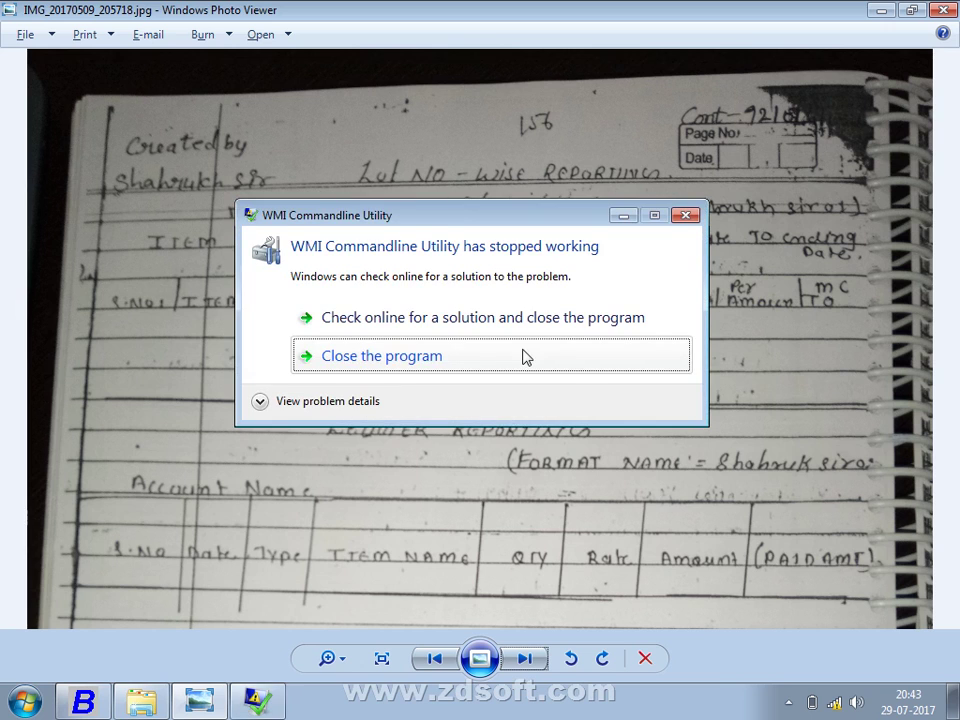
pyautogui.click(524, 357)
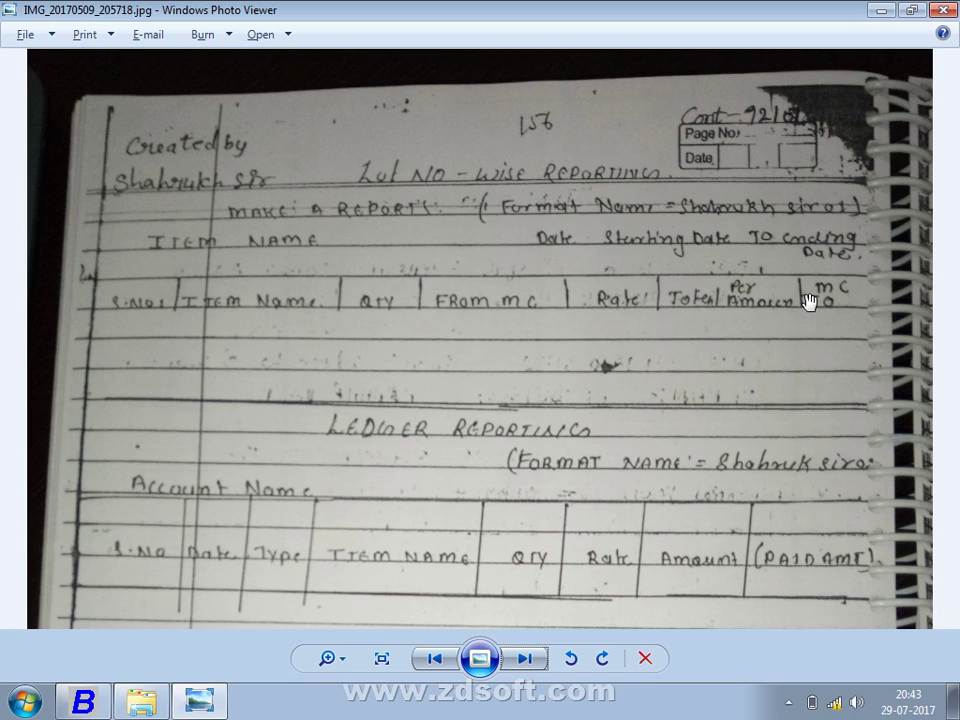
pyautogui.hotkey('alt', 'Tab')
pyautogui.press('Tab')
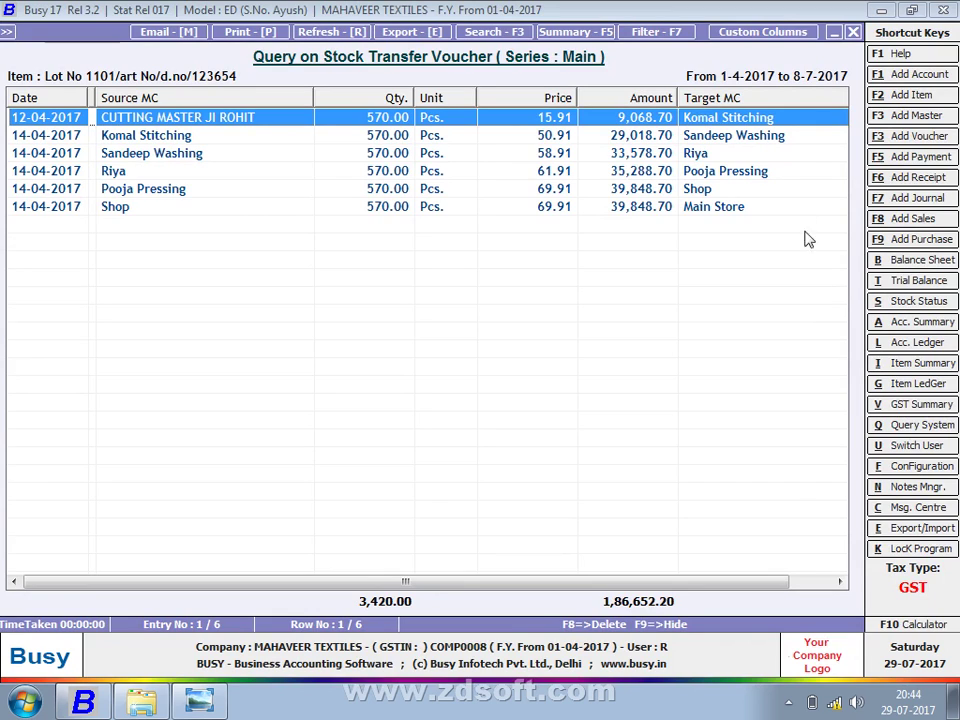
# Create and save a custom column format named New Format for the stock transfer report.
pyautogui.click(760, 40)
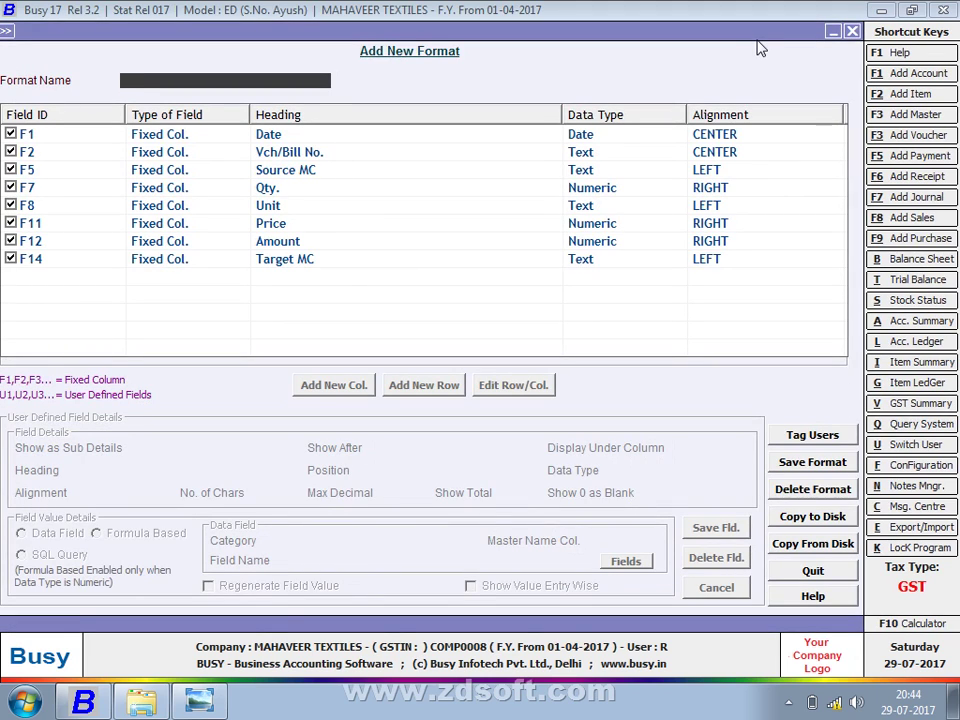
pyautogui.write('new format')
pyautogui.press('Return')
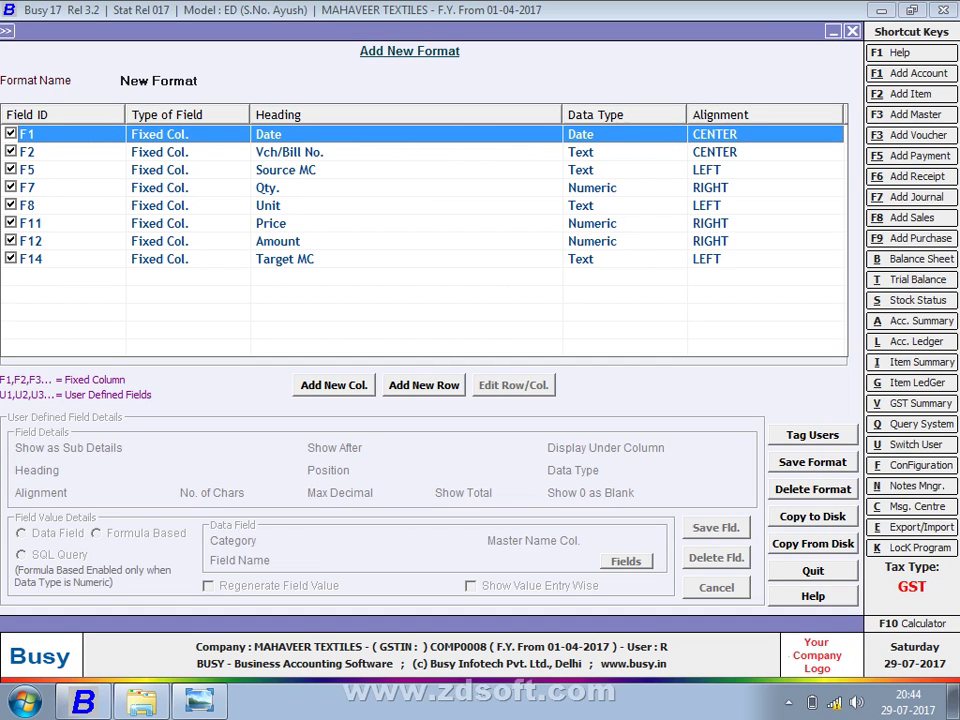
pyautogui.press('Escape')
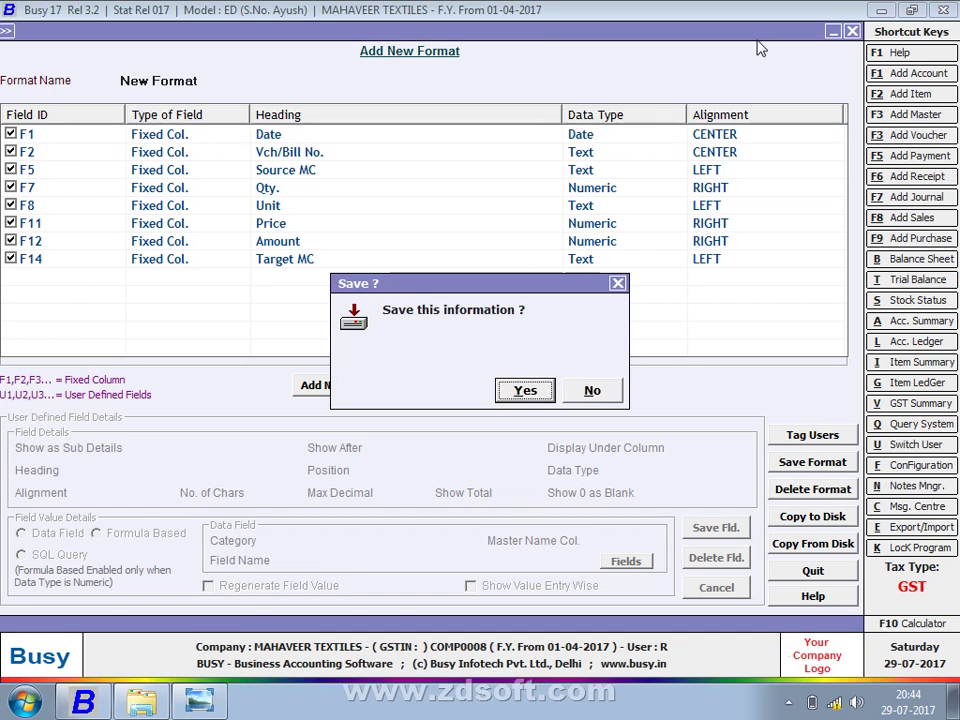
pyautogui.press('y')
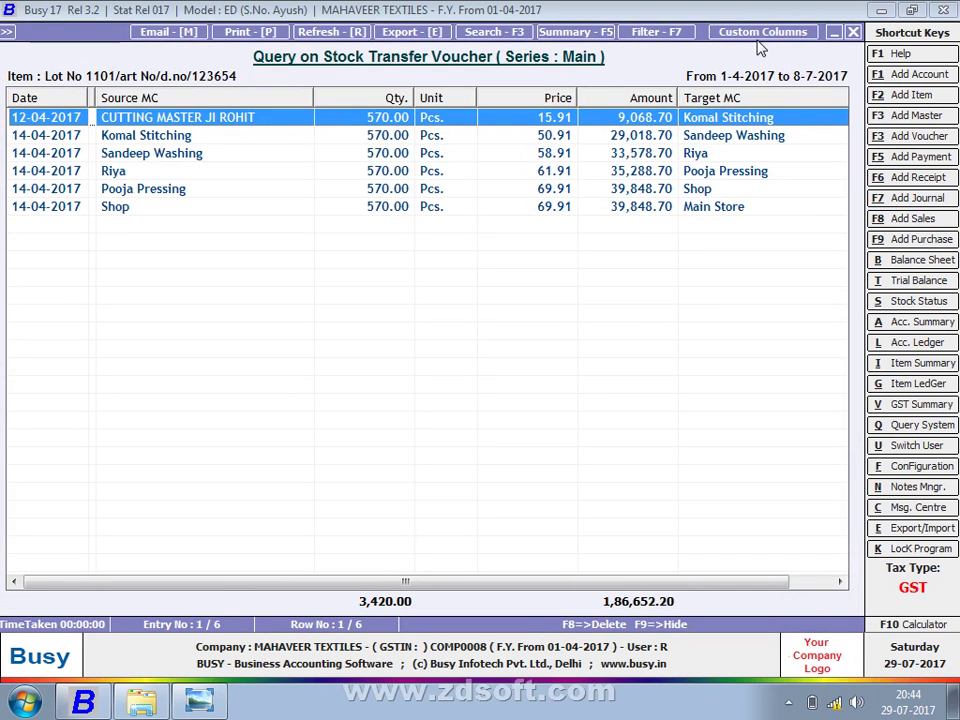
# Regenerate the lot's stock transfer report using New Format for 01-04-2017 to 08-07-2017.
pyautogui.press('Escape')
pyautogui.press('F2')
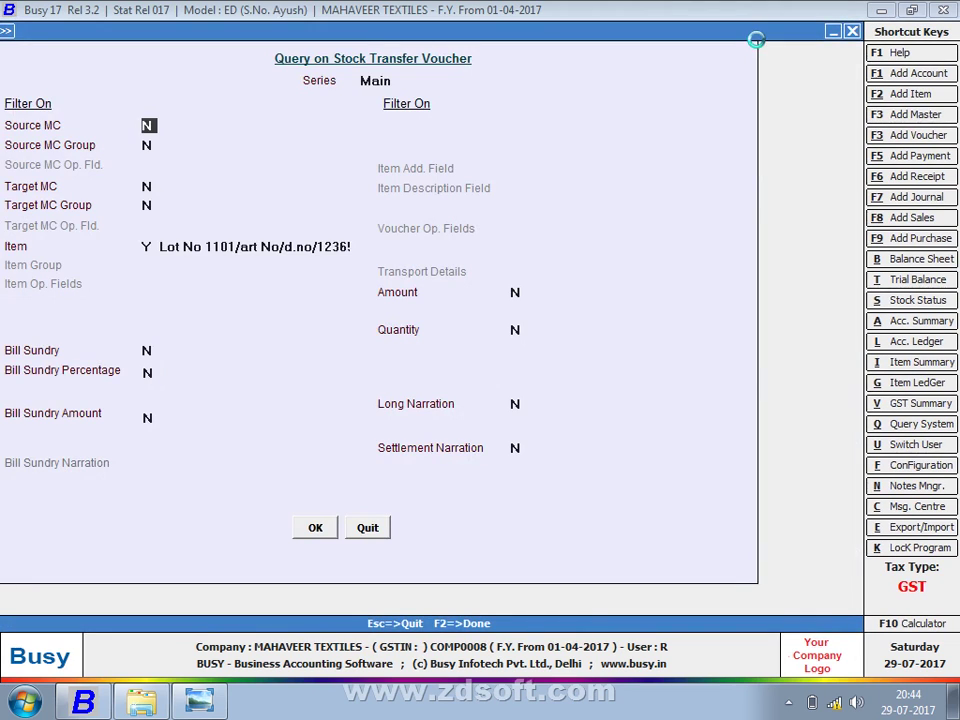
pyautogui.press('Escape')
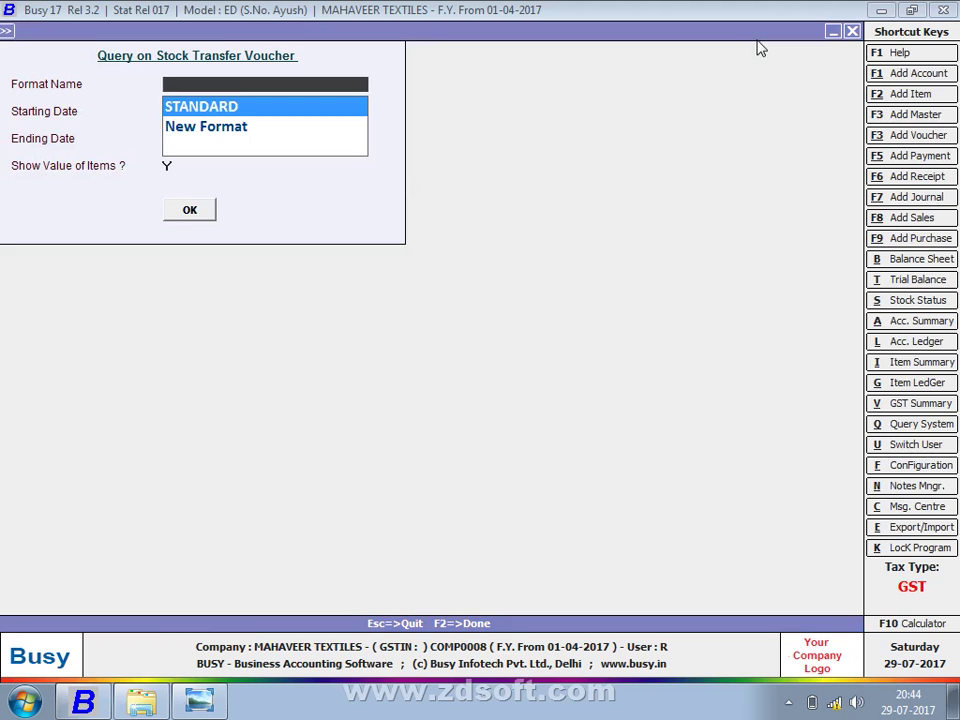
pyautogui.press('Down')
pyautogui.press('Return')
pyautogui.press('Return')
pyautogui.press('Return')
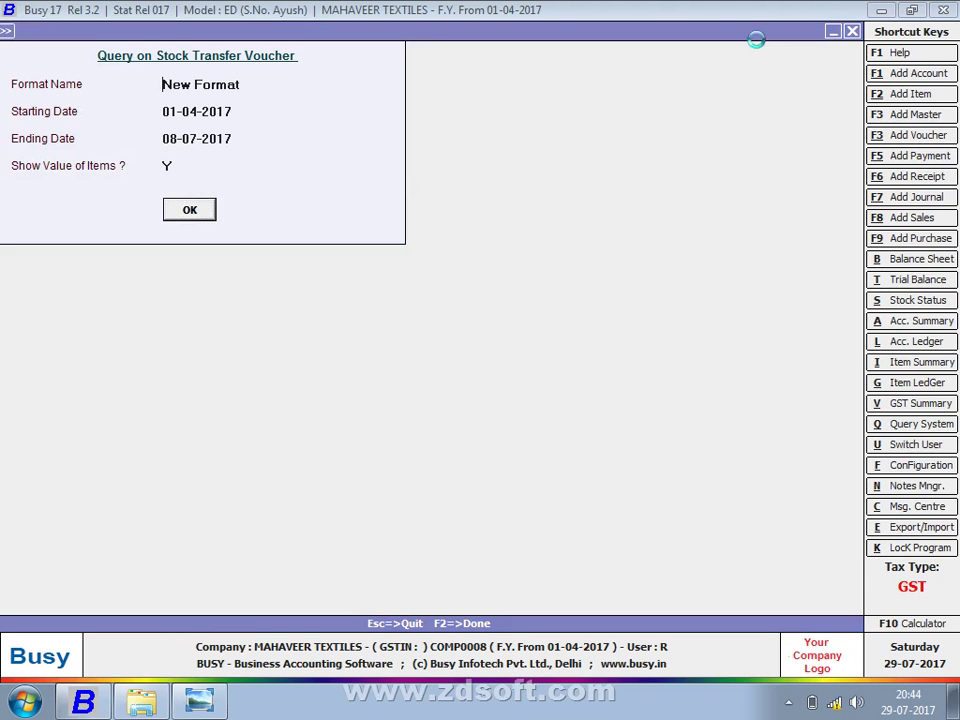
pyautogui.press('Return')
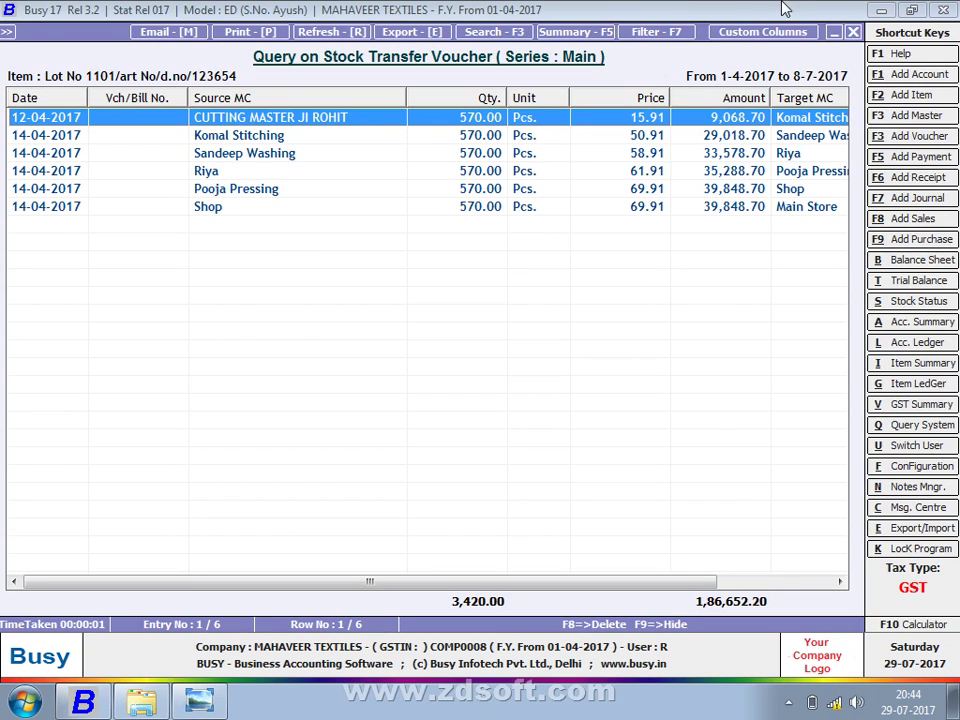
# Add a column headed Rate to New Format and position it after F7 (Qty.).
pyautogui.click(762, 33)
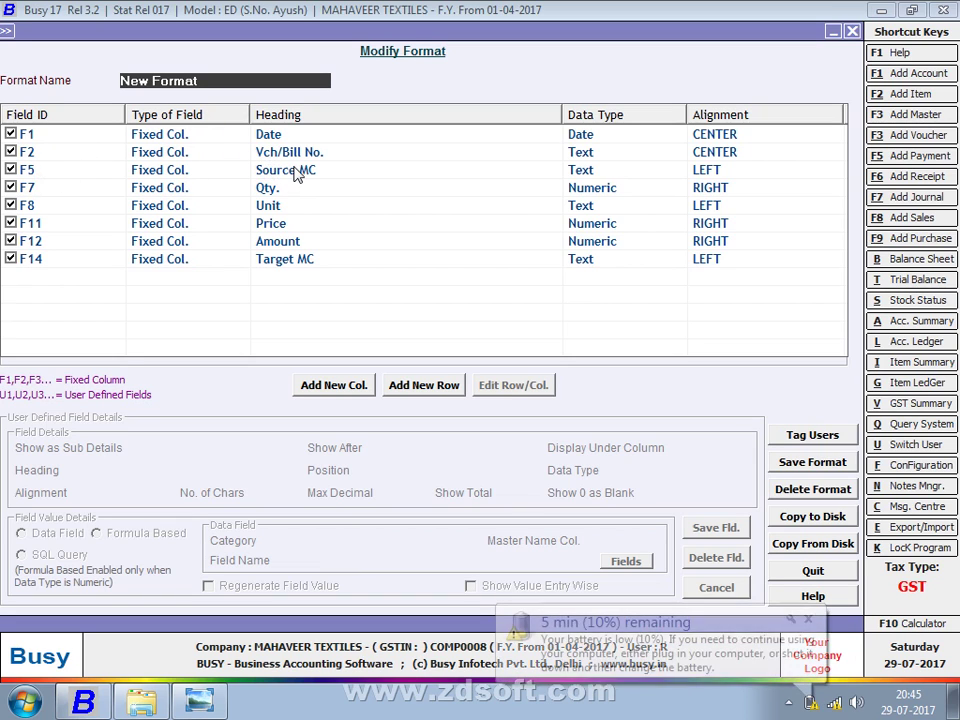
pyautogui.click(250, 212)
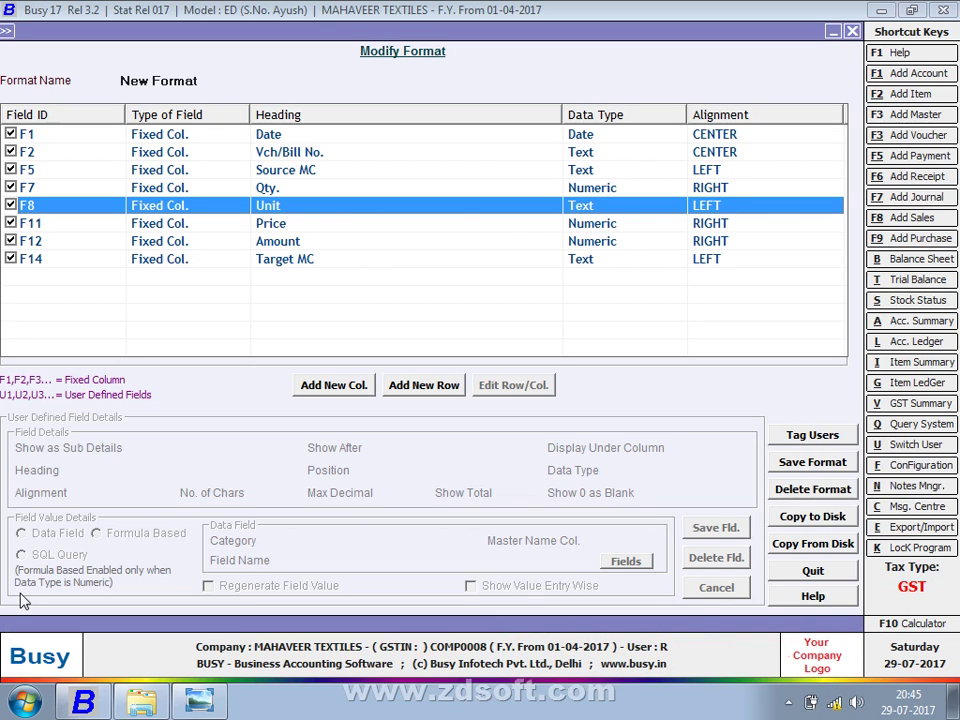
pyautogui.moveTo(96, 700)
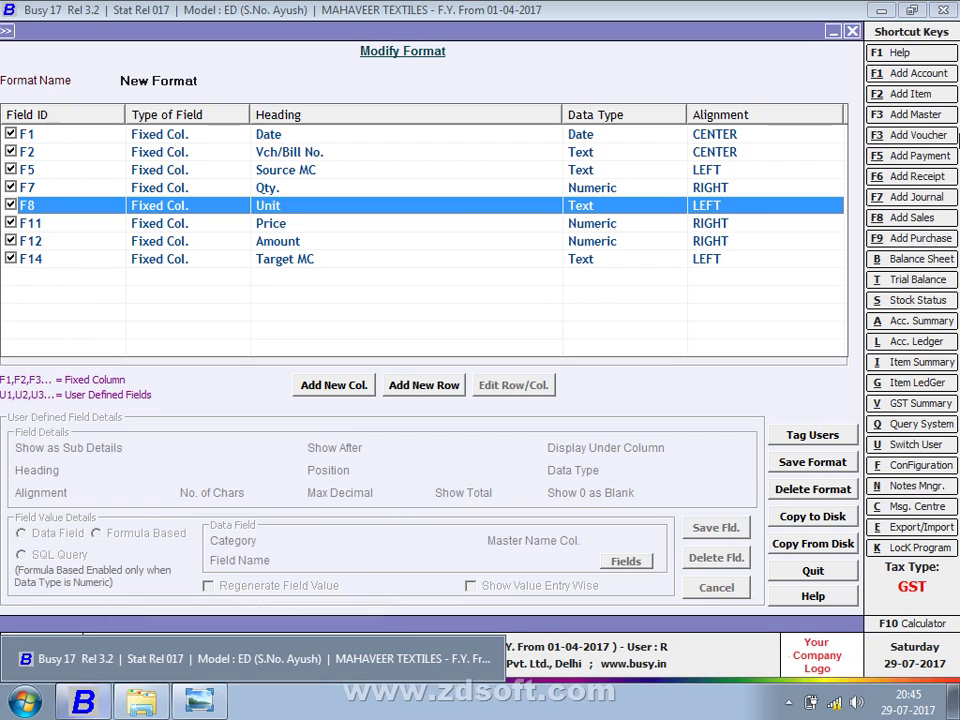
pyautogui.click(334, 385)
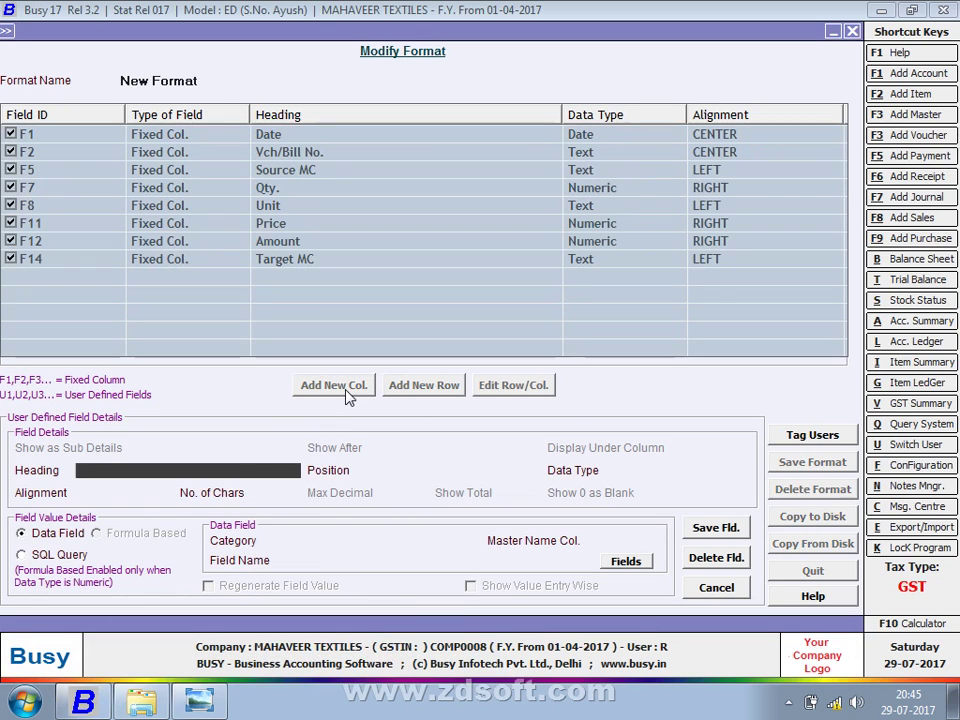
pyautogui.write('Rate')
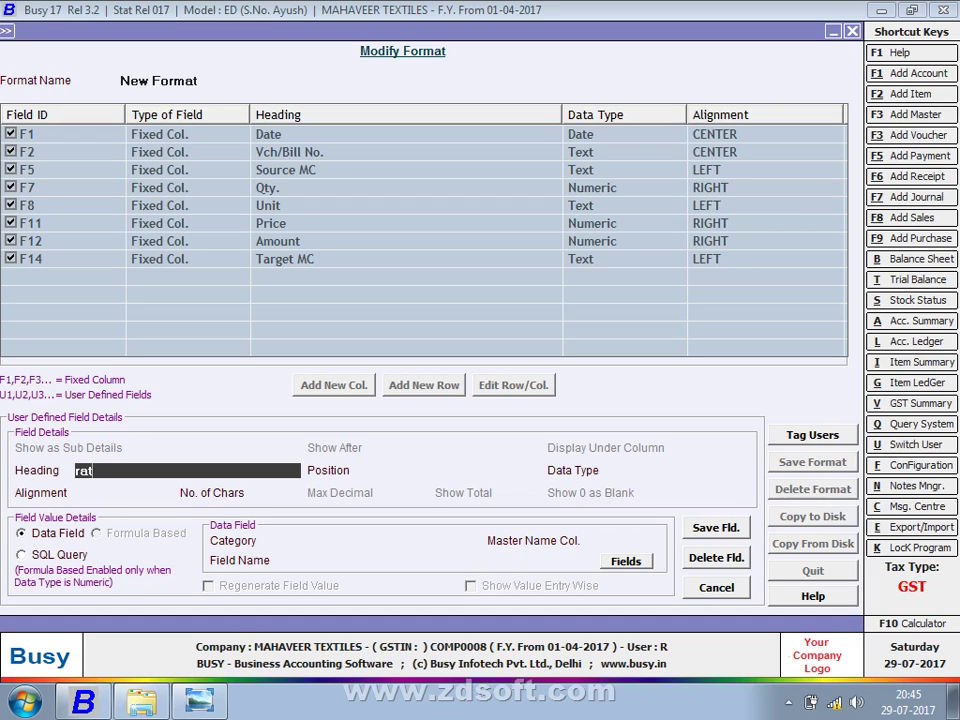
pyautogui.press('Return')
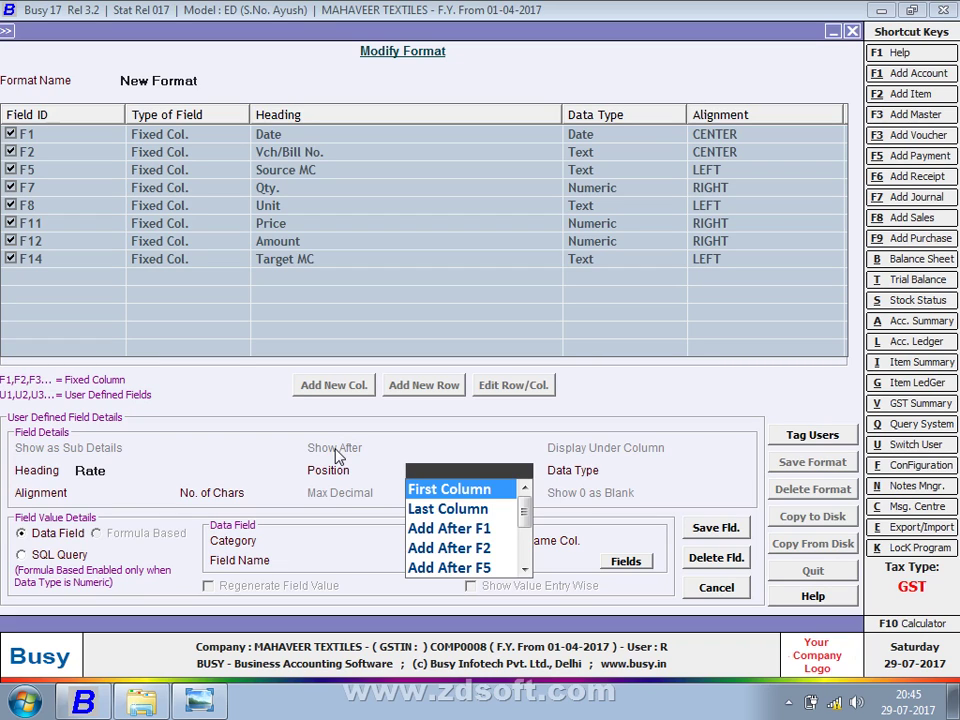
pyautogui.press('Down')
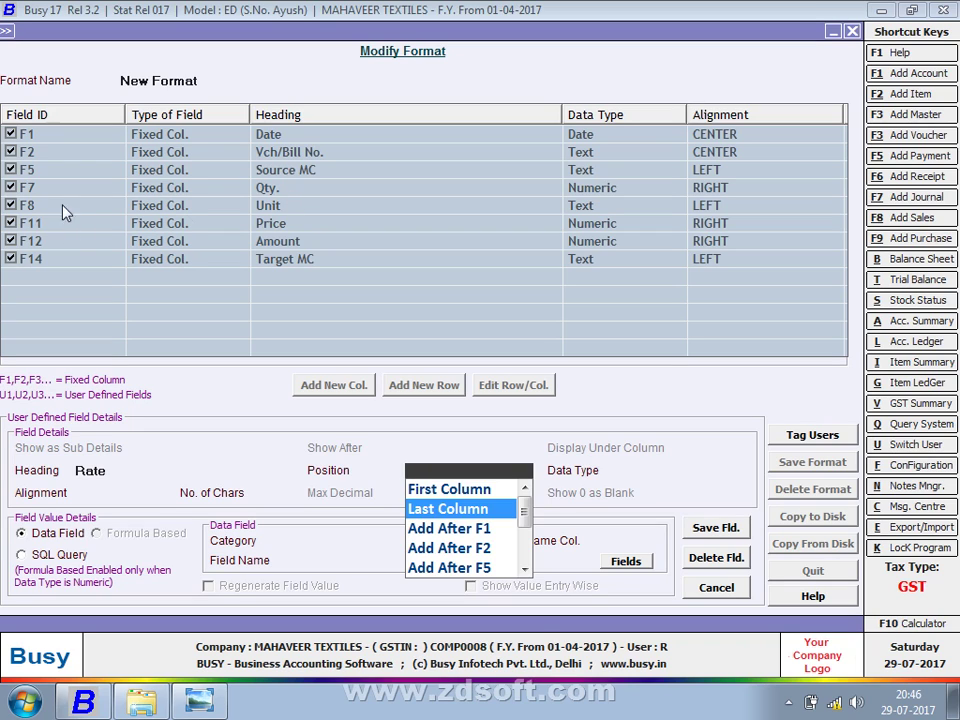
pyautogui.press('Down')
pyautogui.press('Down')
pyautogui.press('Down')
pyautogui.press('Down')
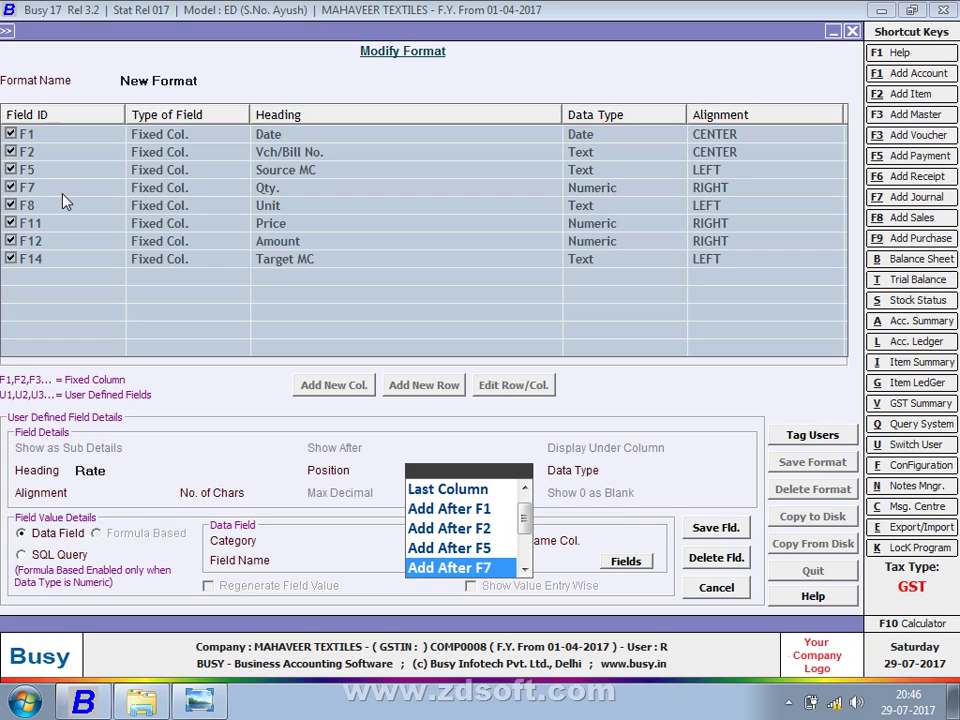
pyautogui.press('Return')
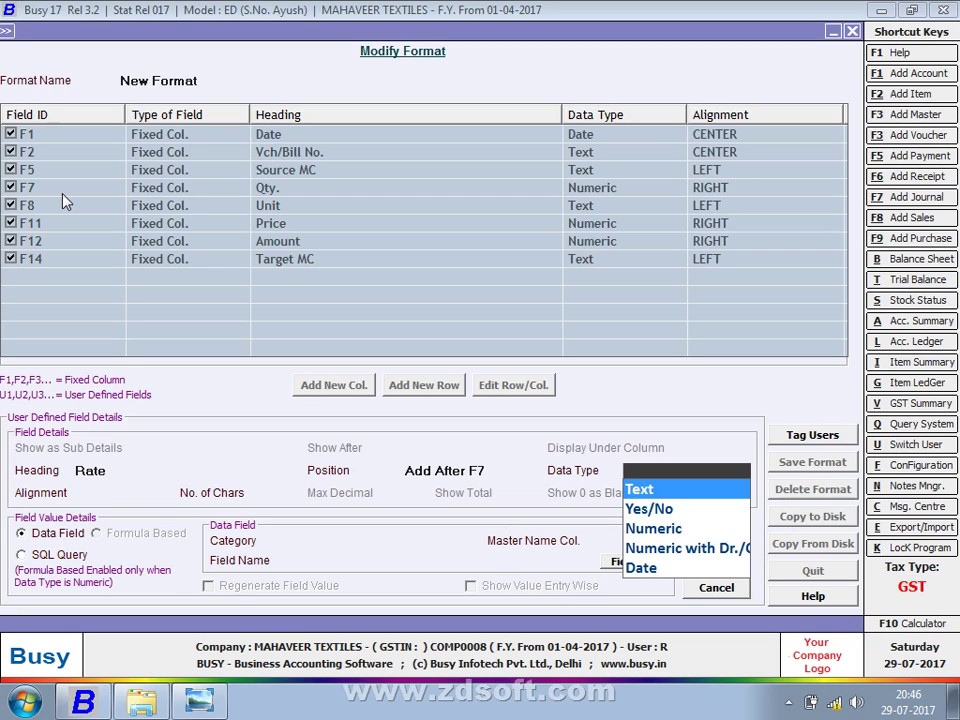
# Define the Rate column as a Text data field with LEFT alignment and 40 characters.
pyautogui.press('Return')
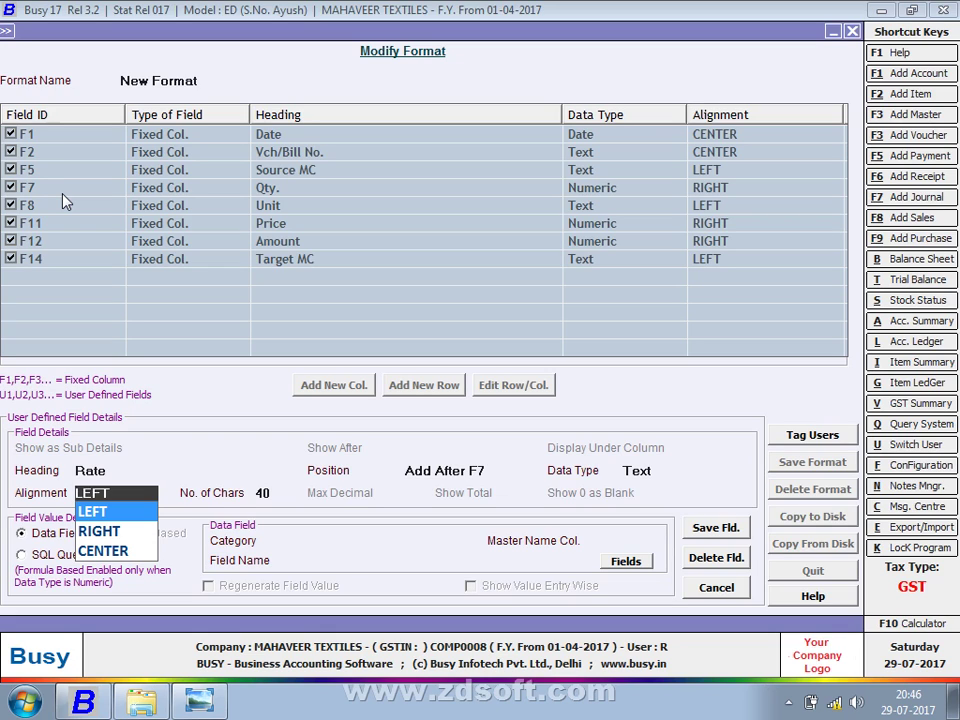
pyautogui.press('Return')
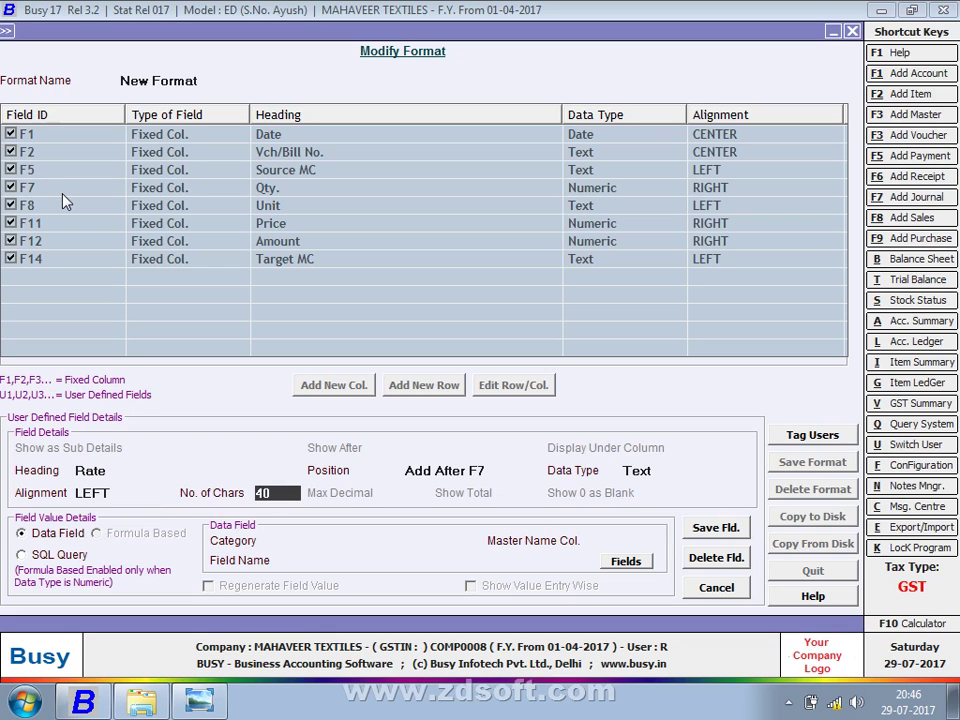
pyautogui.press('Return')
pyautogui.press('Return')
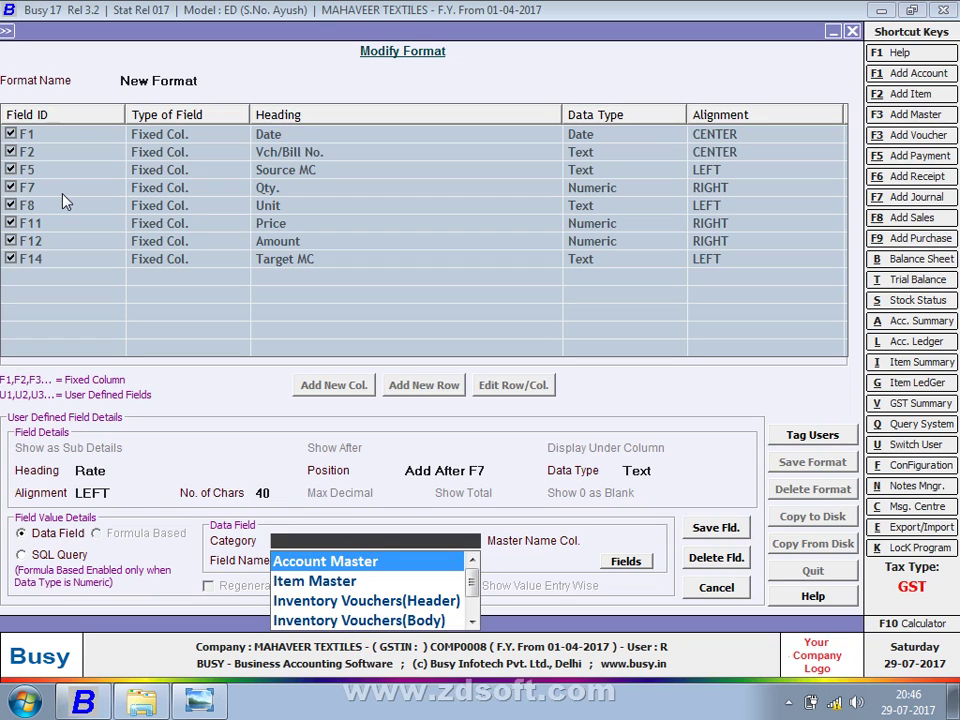
# Examine the Add Account Master and Add Item Master forms that correspond to the data field category options.
pyautogui.press('Down')
pyautogui.press('Down')
pyautogui.press('Down')
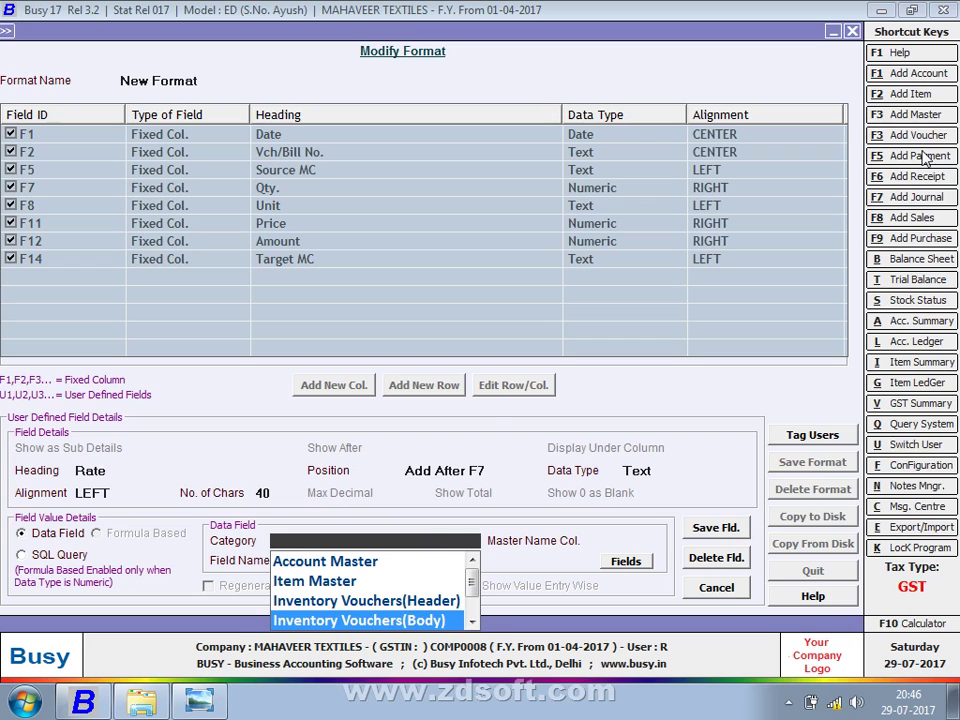
pyautogui.click(920, 73)
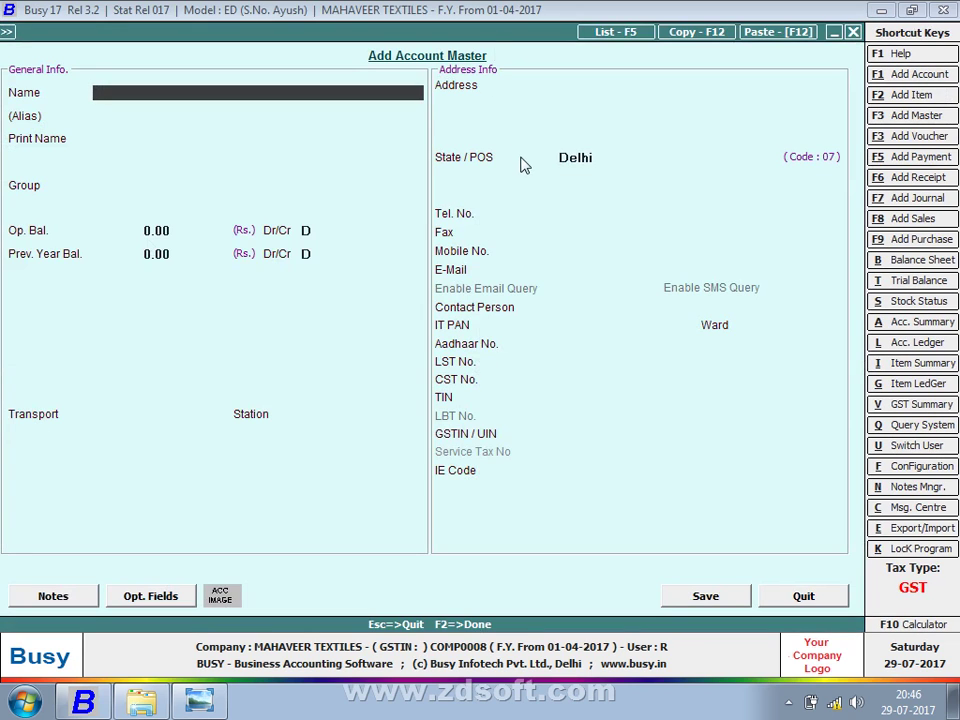
pyautogui.press('Escape')
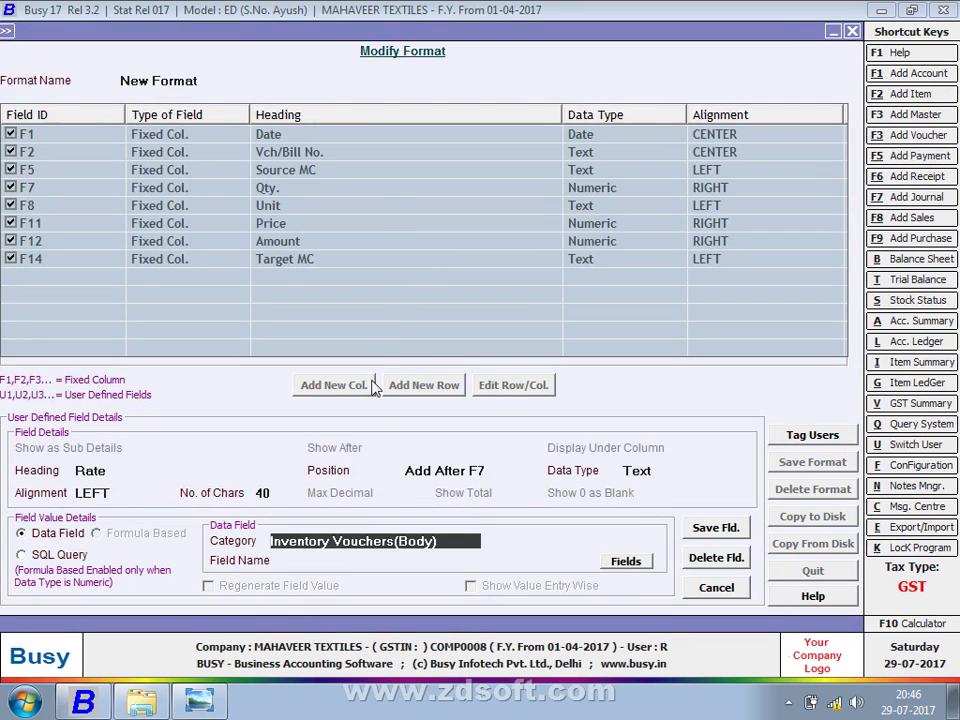
pyautogui.click(347, 541)
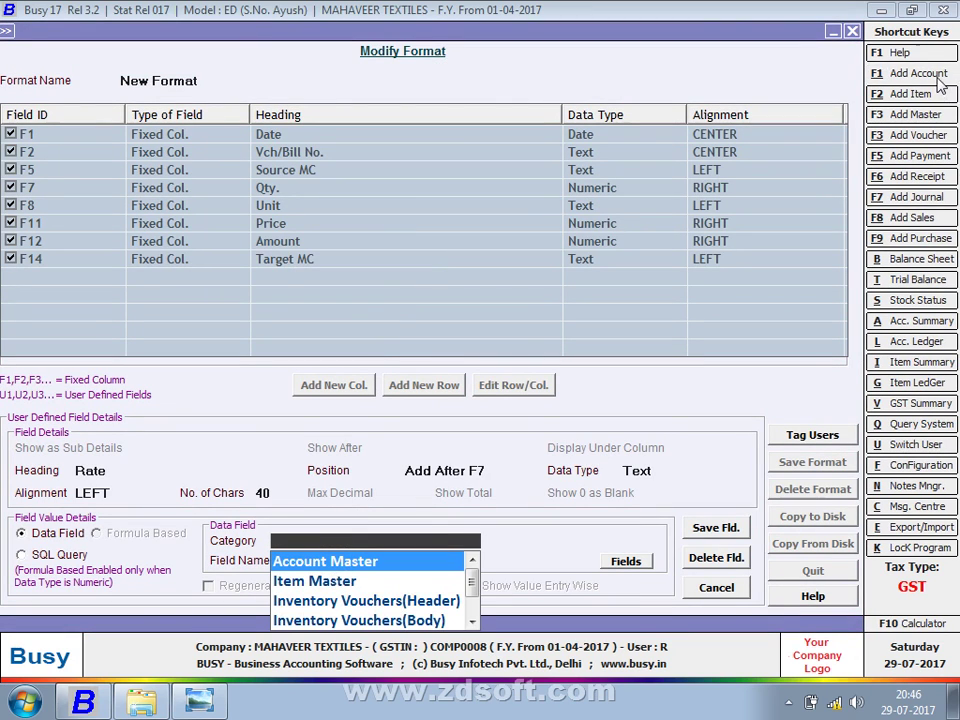
pyautogui.click(898, 74)
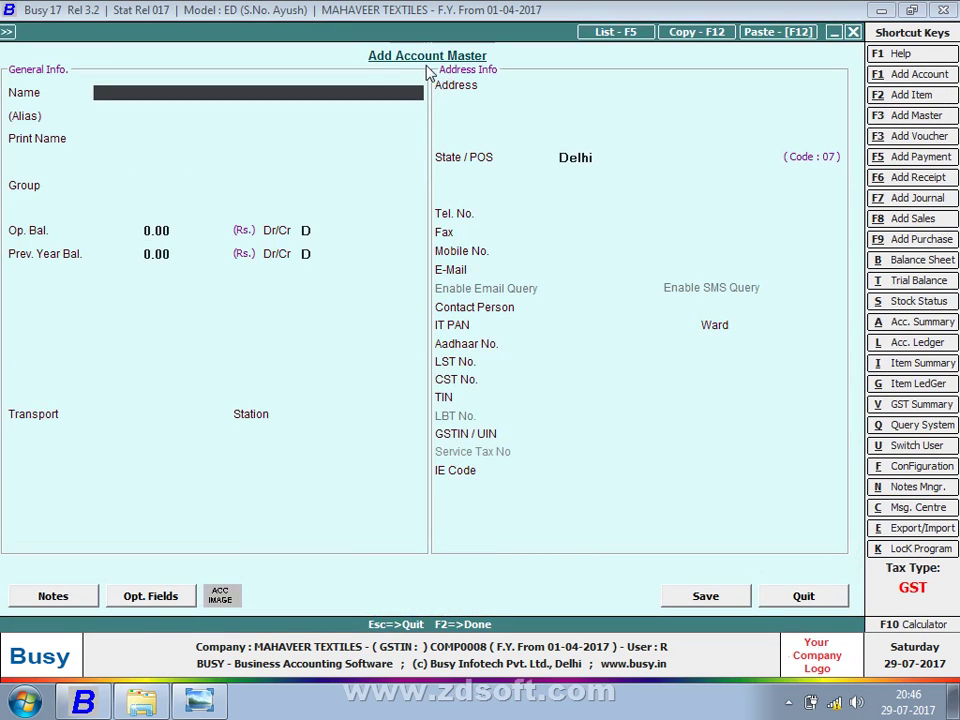
pyautogui.press('Escape')
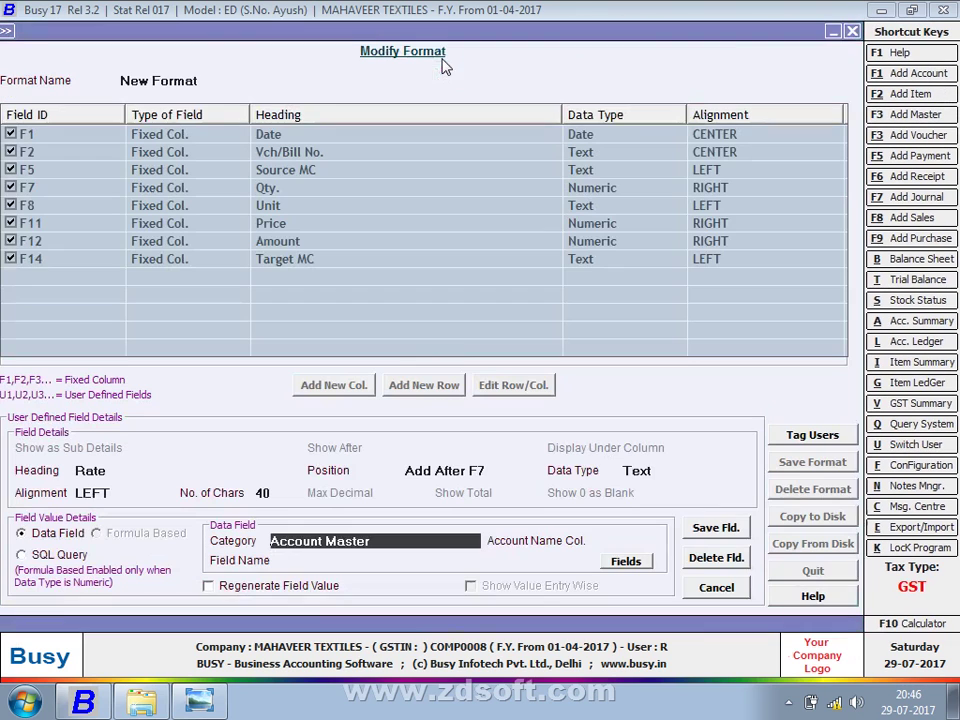
pyautogui.click(903, 95)
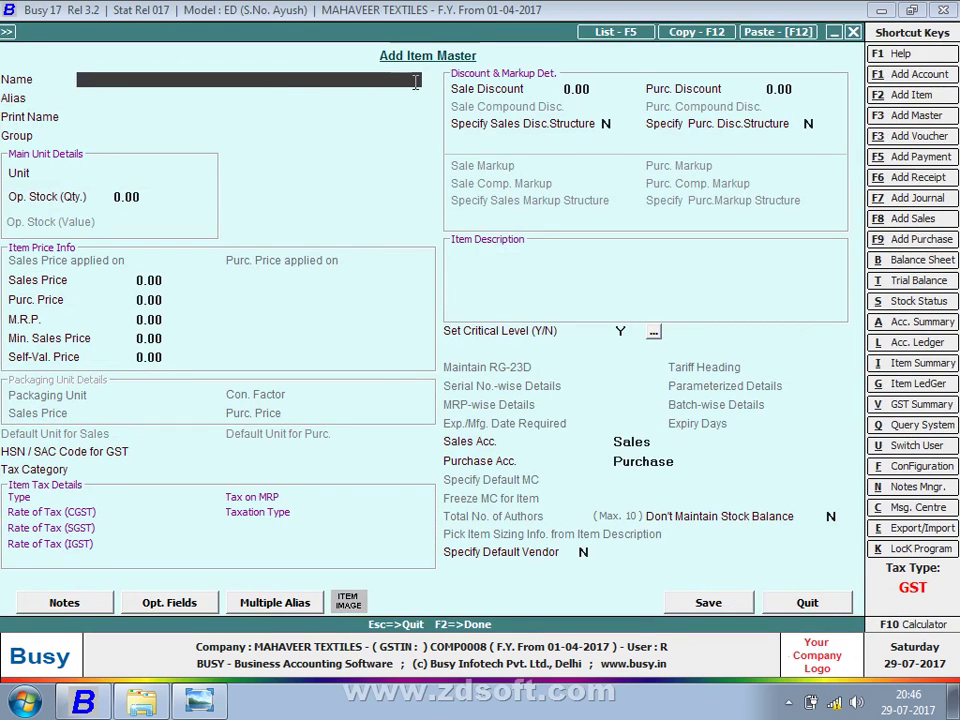
pyautogui.press('Escape')
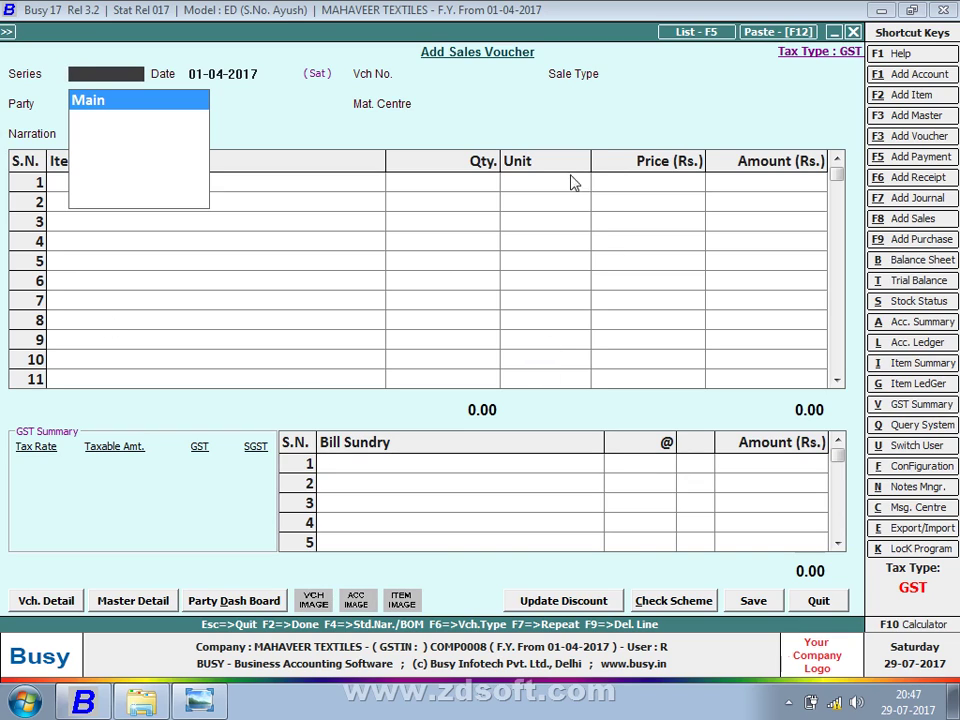
# Enter the Job Work for Mfg bill sundry in a blank sales voucher and quit the voucher without saving.
pyautogui.click(459, 463)
pyautogui.write('d')
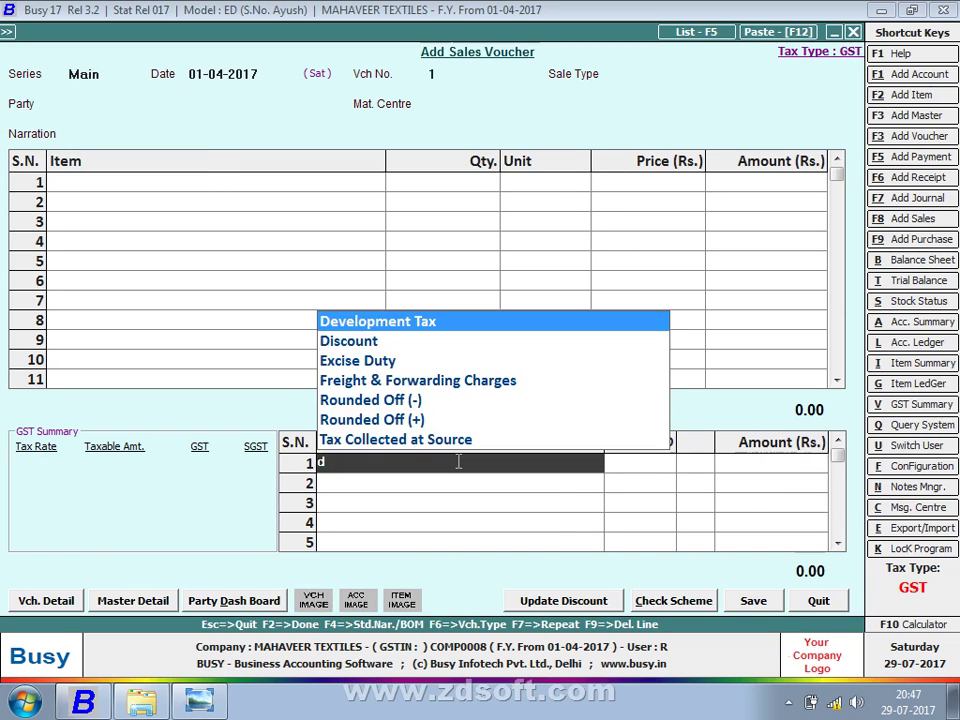
pyautogui.press('BackSpace')
pyautogui.write('jo')
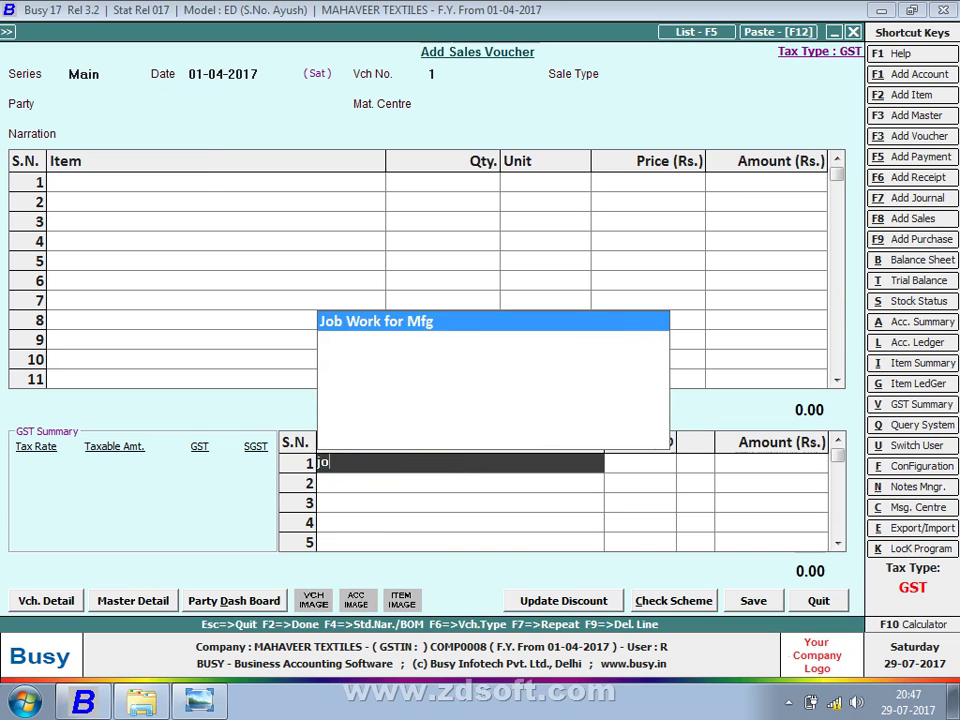
pyautogui.press('Return')
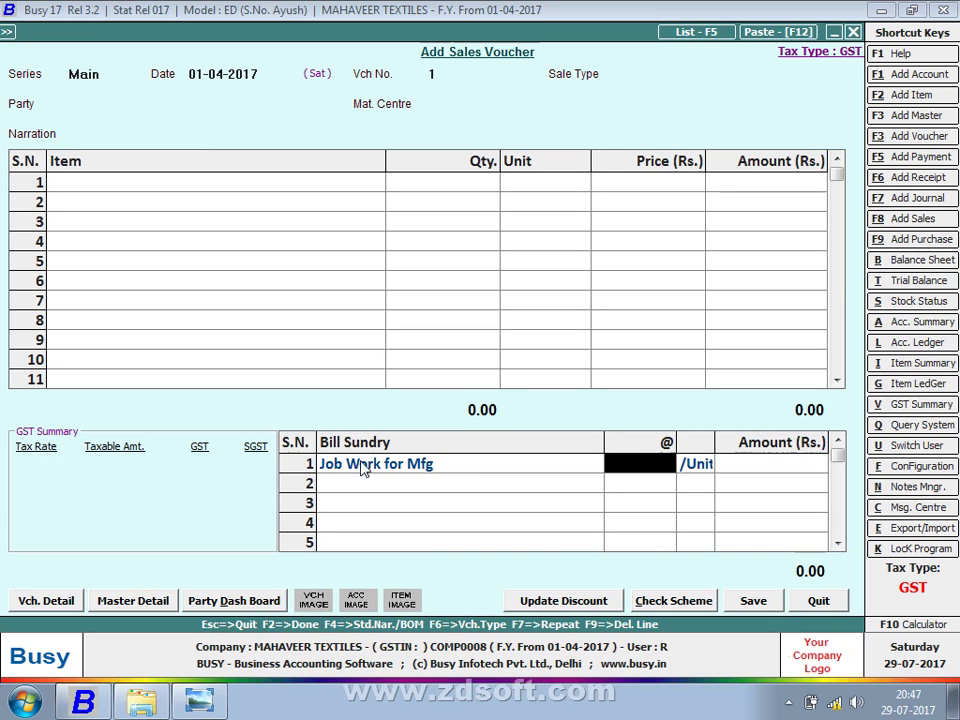
pyautogui.press('Escape')
pyautogui.press('Return')
# Set the Rate column's data field category to Inventory Vouchers(Body) and open its field list.
pyautogui.click(293, 537)
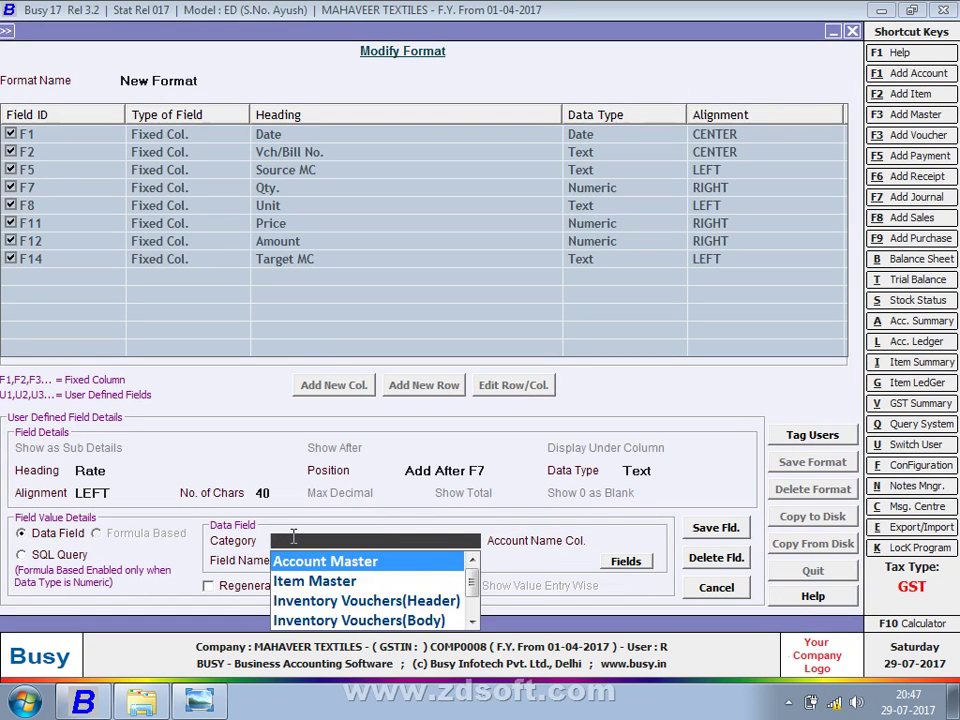
pyautogui.press('Down')
pyautogui.press('Down')
pyautogui.press('Down')
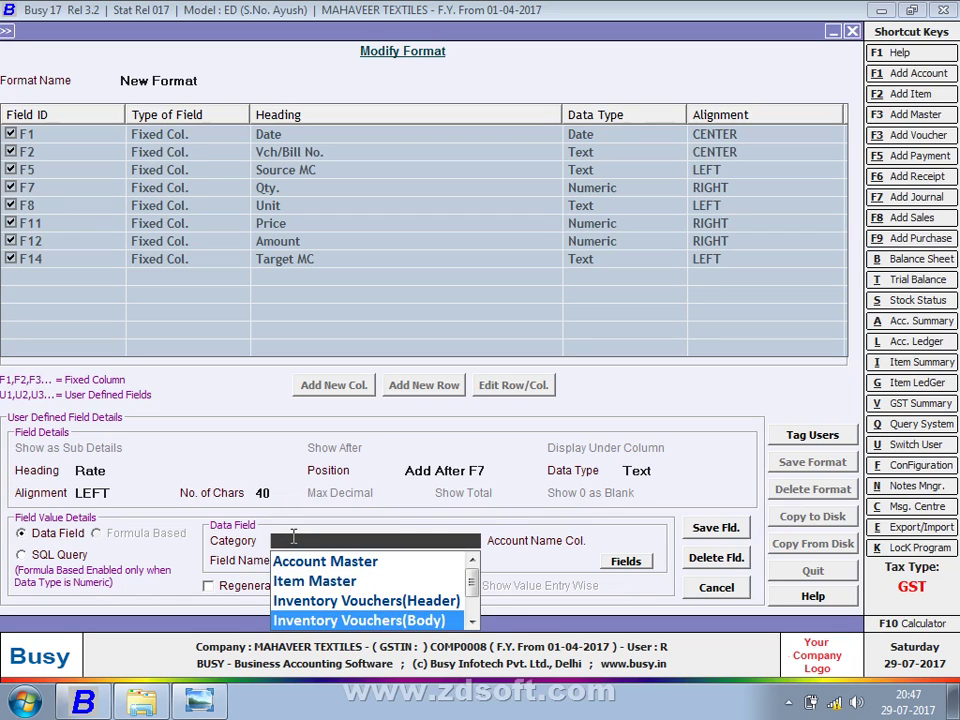
pyautogui.press('Return')
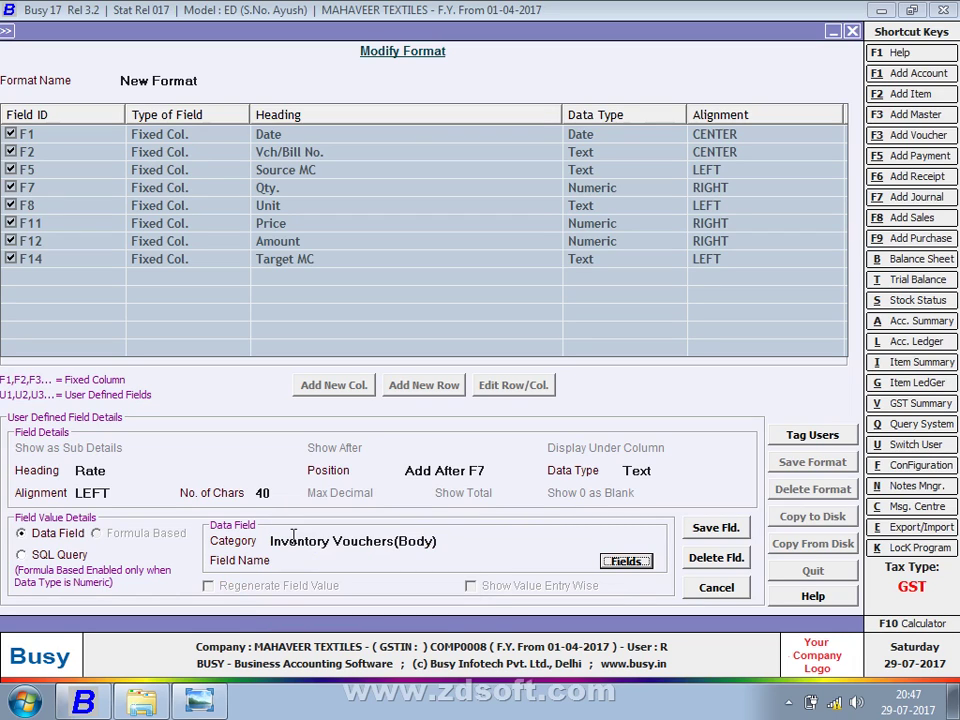
pyautogui.press('Return')
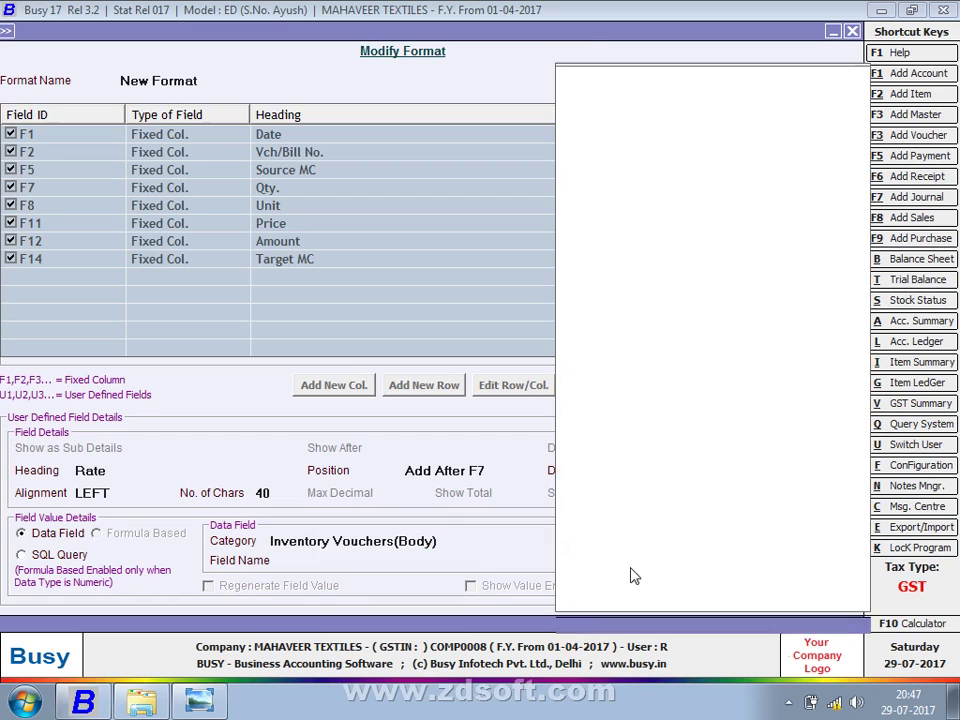
# Look through the Inventory Vouchers(Body) field groups for a bill sundry group and close the list.
pyautogui.press('Down')
pyautogui.press('Down')
pyautogui.press('Down')
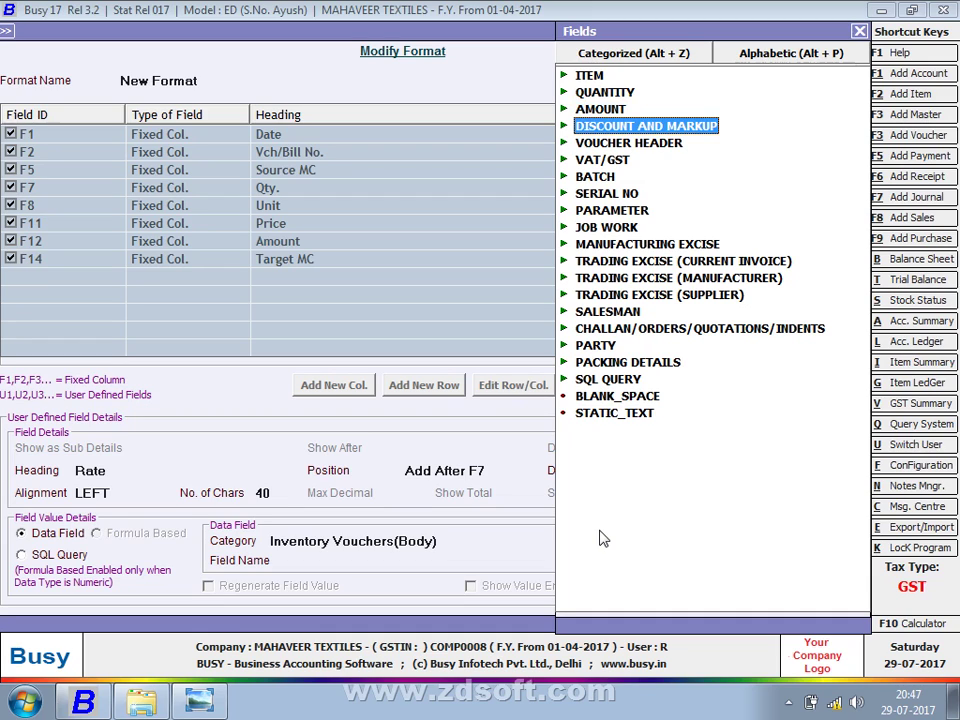
pyautogui.press('Up')
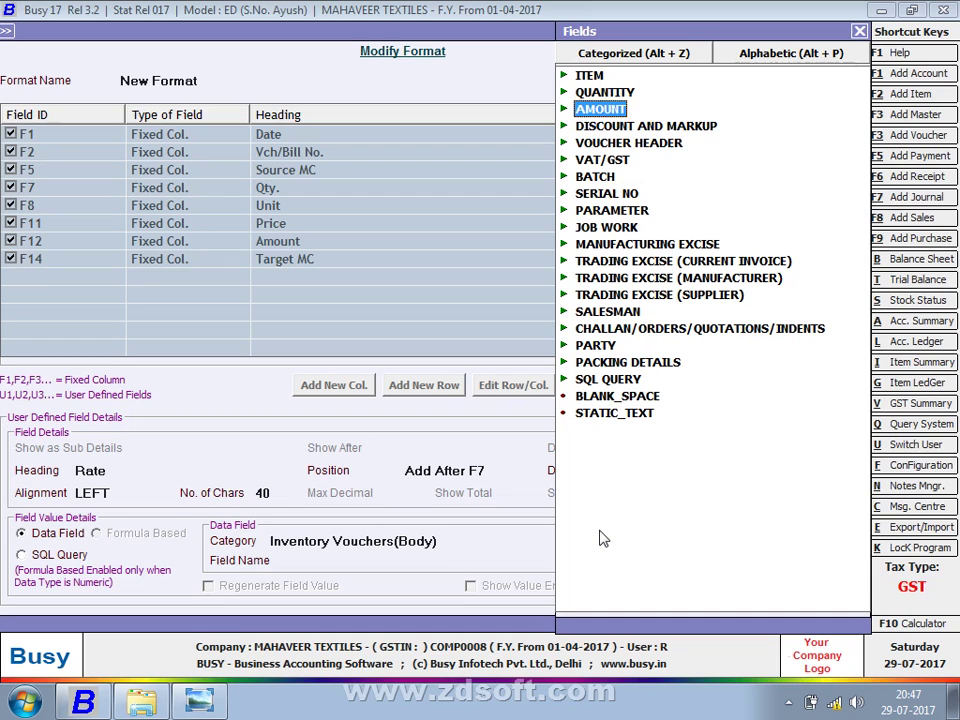
pyautogui.press('Down')
pyautogui.press('Down')
pyautogui.press('Down')
pyautogui.press('Down')
pyautogui.press('Down')
pyautogui.press('Down')
pyautogui.press('Down')
pyautogui.press('Down')
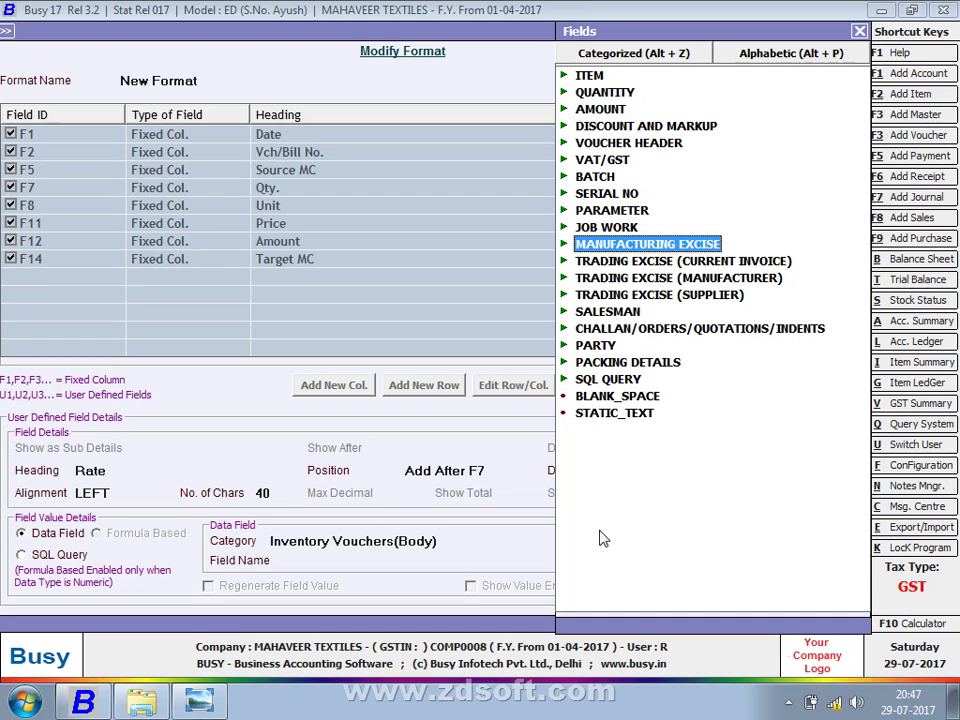
pyautogui.press('Down')
pyautogui.press('Down')
pyautogui.press('Down')
pyautogui.press('Down')
pyautogui.press('Down')
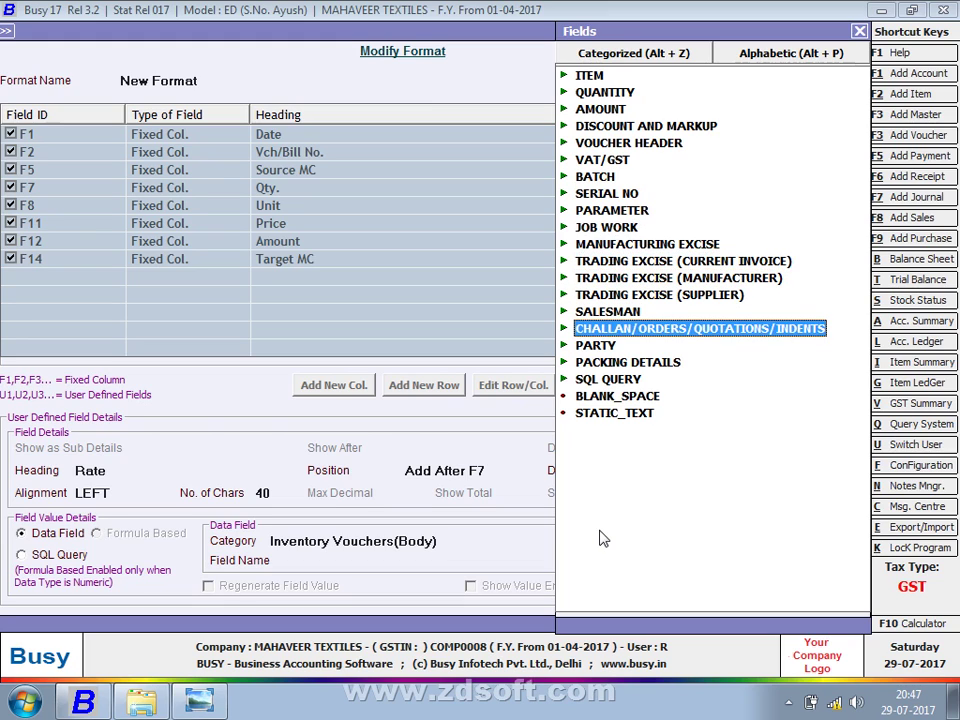
pyautogui.press('Escape')
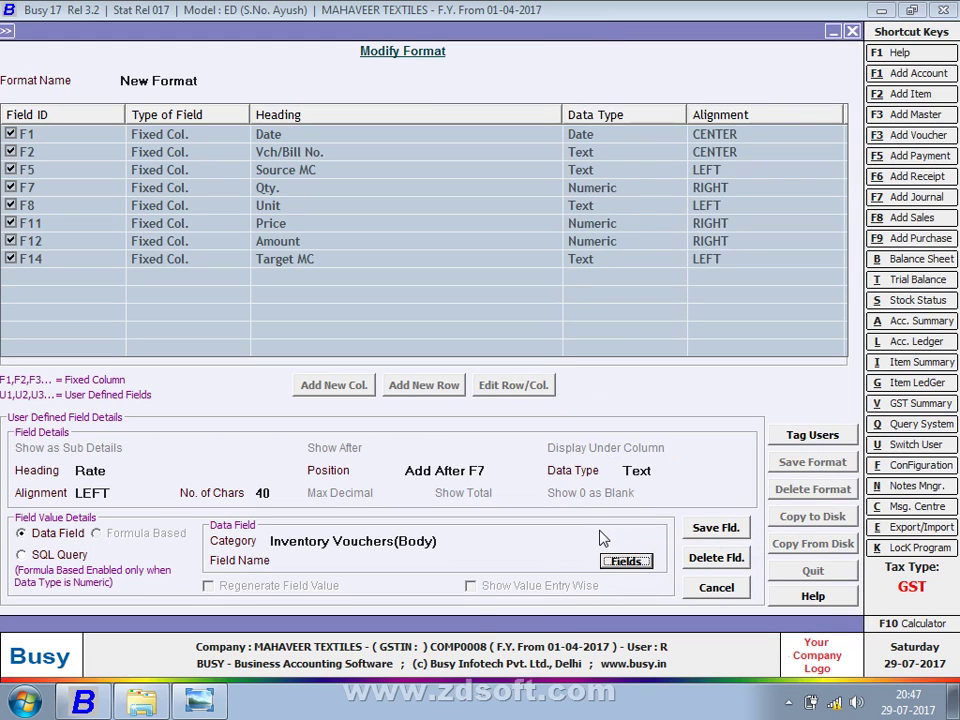
# Change the Rate column's data field category to Inventory Vouchers(Header) and open its field list.
pyautogui.hotkey('shift', 'Tab')
pyautogui.press('space')
pyautogui.press('Down')
pyautogui.press('Down')
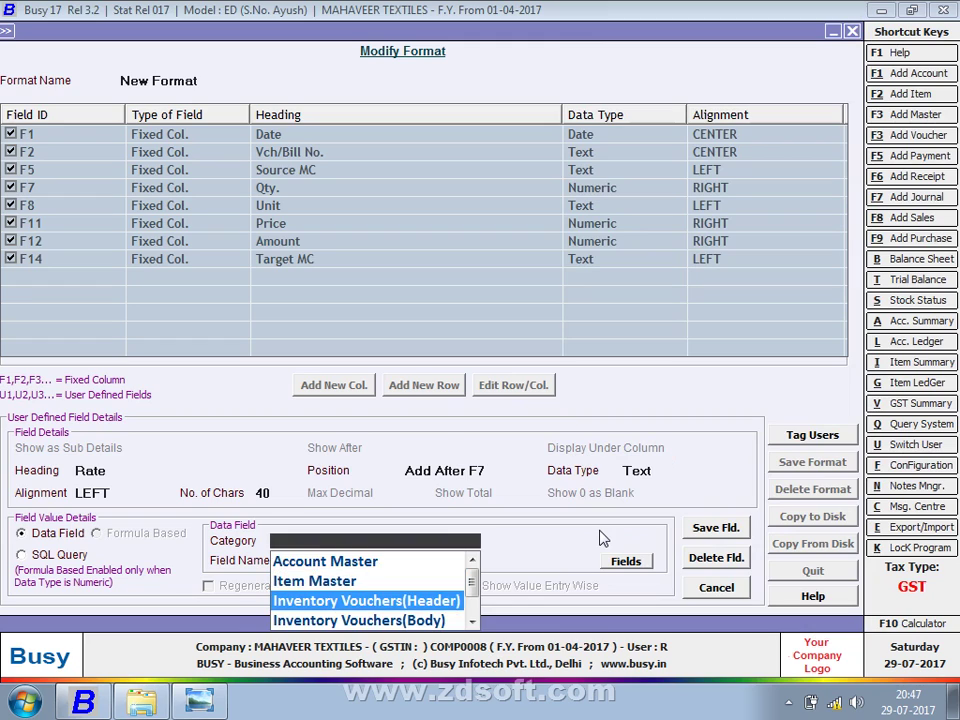
pyautogui.press('Return')
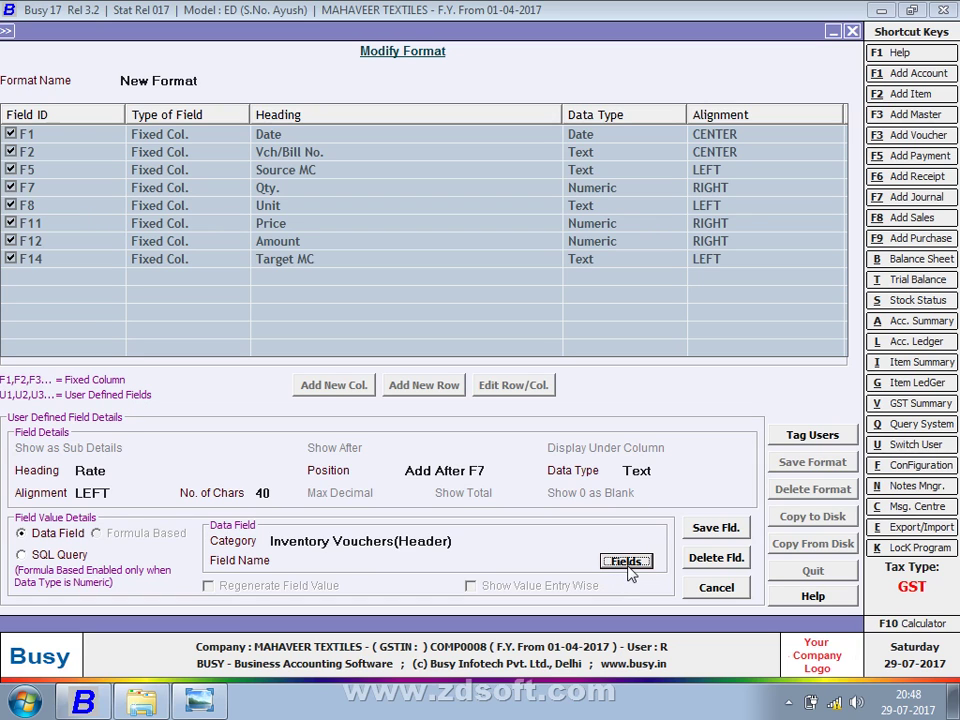
pyautogui.click(627, 561)
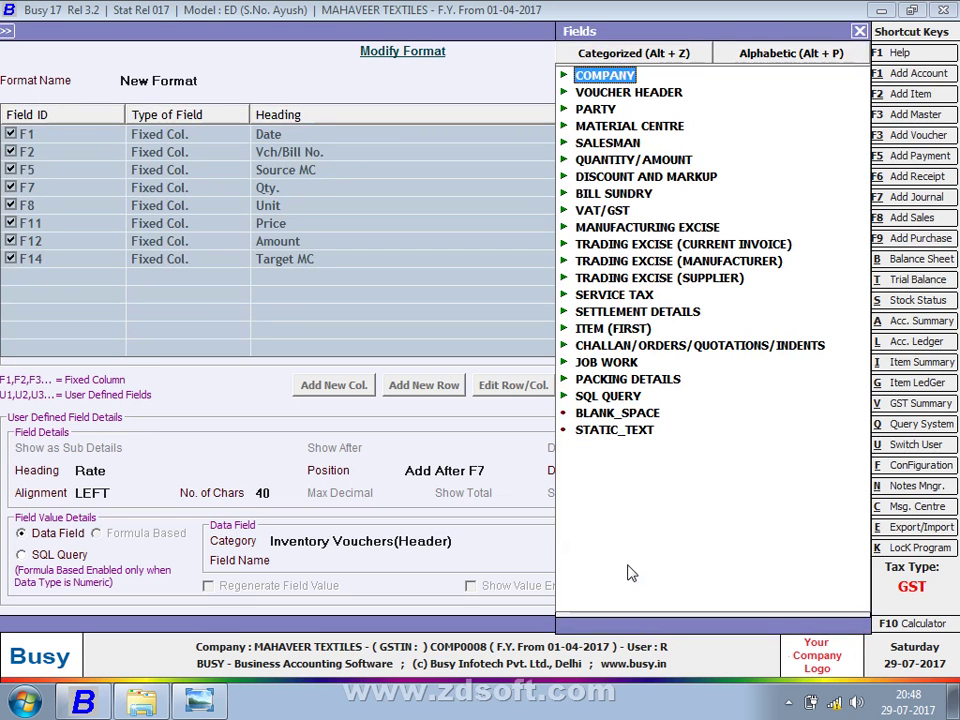
# Assign the BS1_PERCENT field from the BILL SUNDRY group to the Rate column.
pyautogui.click(630, 197)
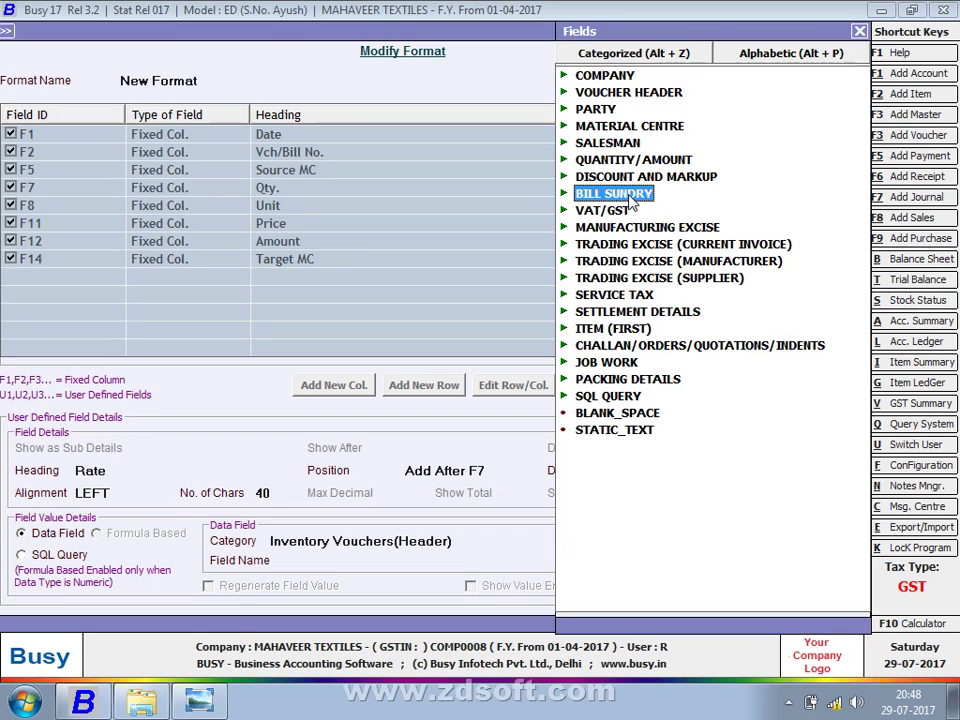
pyautogui.doubleClick(630, 197)
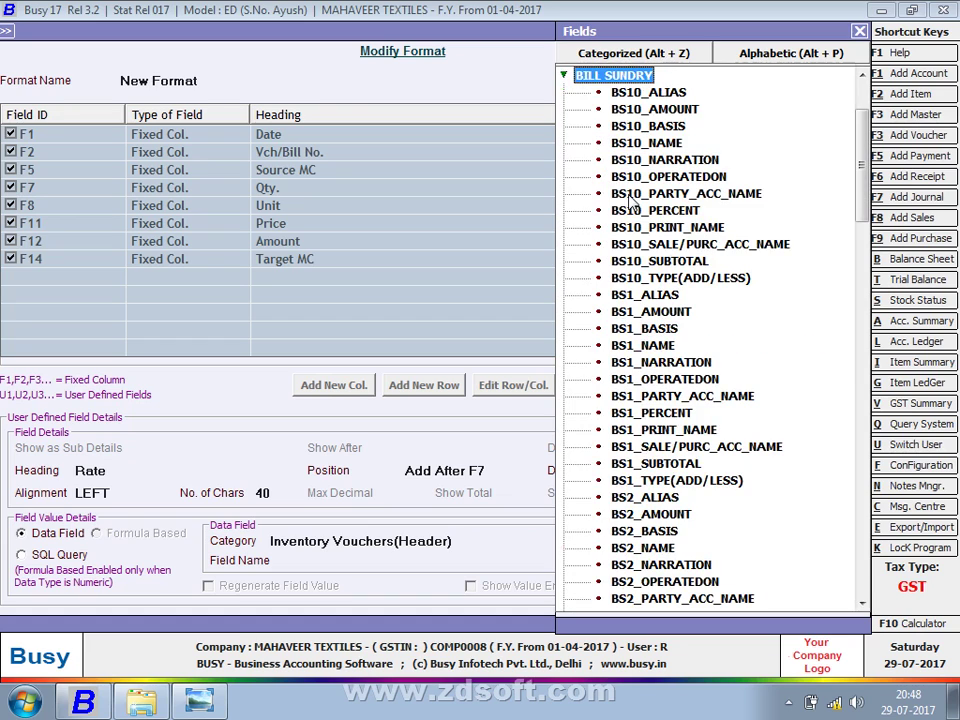
pyautogui.press('Down')
pyautogui.press('Down')
pyautogui.press('Down')
pyautogui.press('Down')
pyautogui.press('Down')
pyautogui.press('Down')
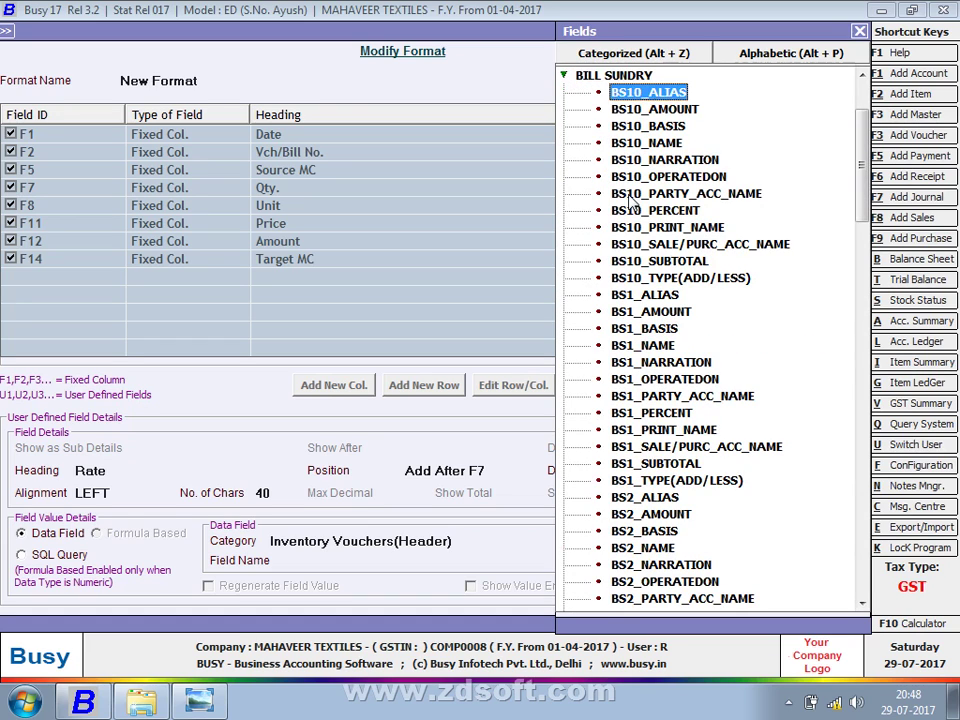
pyautogui.press('Down')
pyautogui.press('Down')
pyautogui.press('Down')
pyautogui.press('Down')
pyautogui.press('Down')
pyautogui.press('Down')
pyautogui.press('Down')
pyautogui.press('Down')
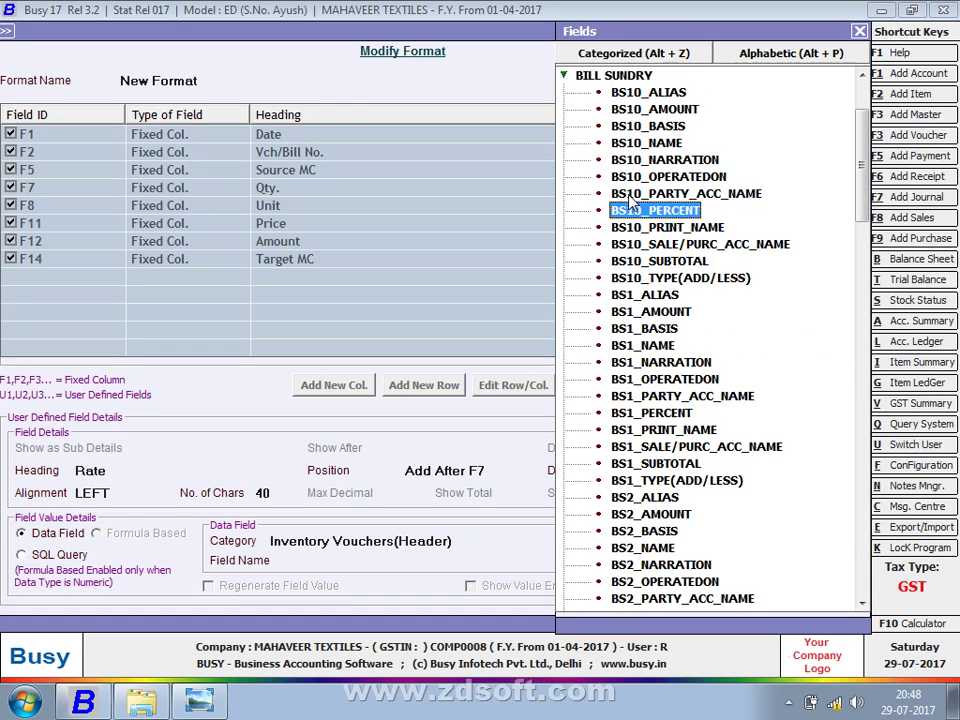
pyautogui.press('Down')
pyautogui.press('Down')
pyautogui.press('Down')
pyautogui.press('Down')
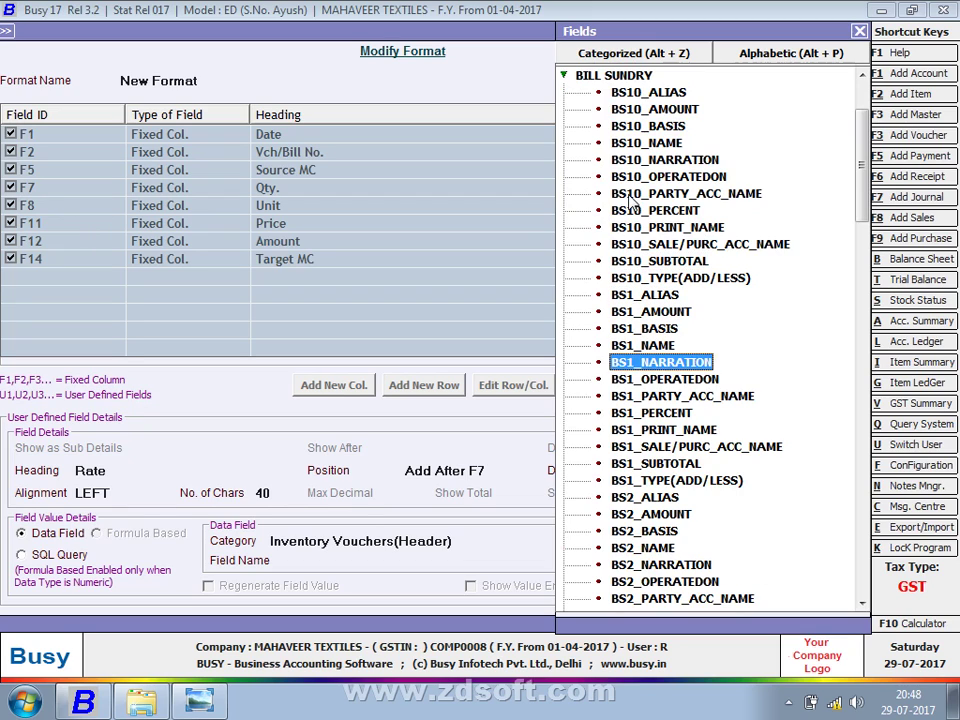
pyautogui.press('Down')
pyautogui.press('Down')
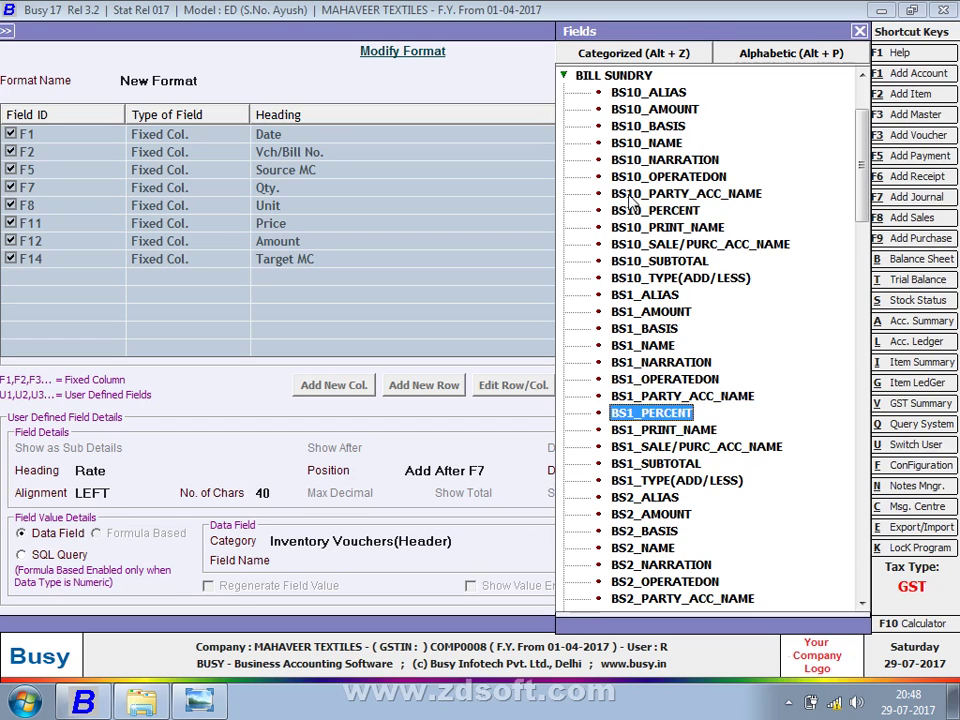
pyautogui.press('Return')
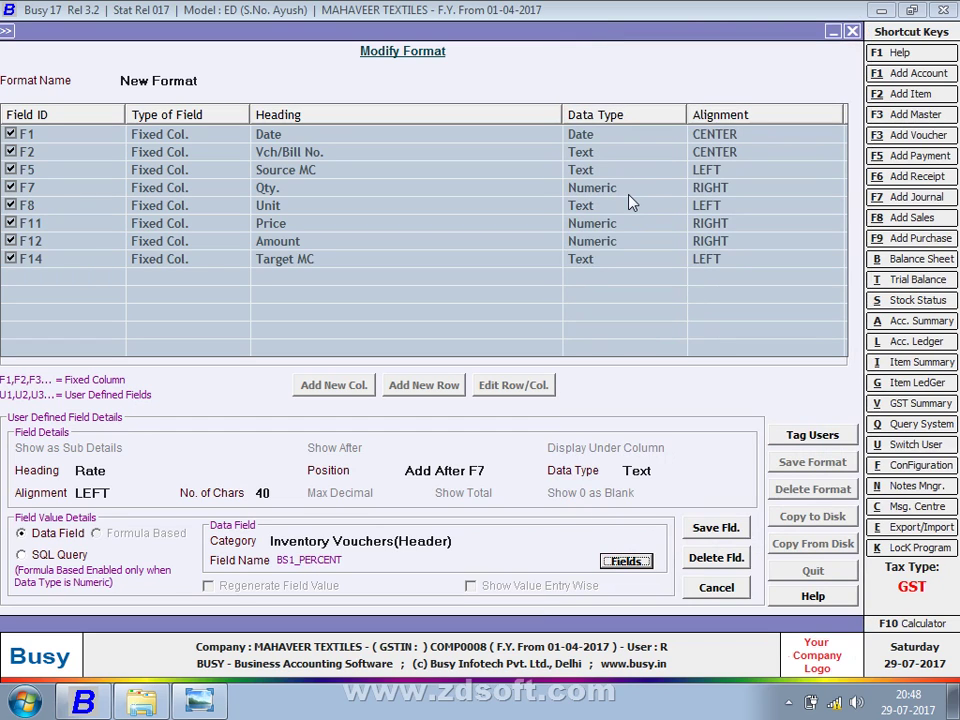
# Save the Rate field and New Format, and return to the stock transfer query options.
pyautogui.click(736, 534)
pyautogui.click(525, 390)
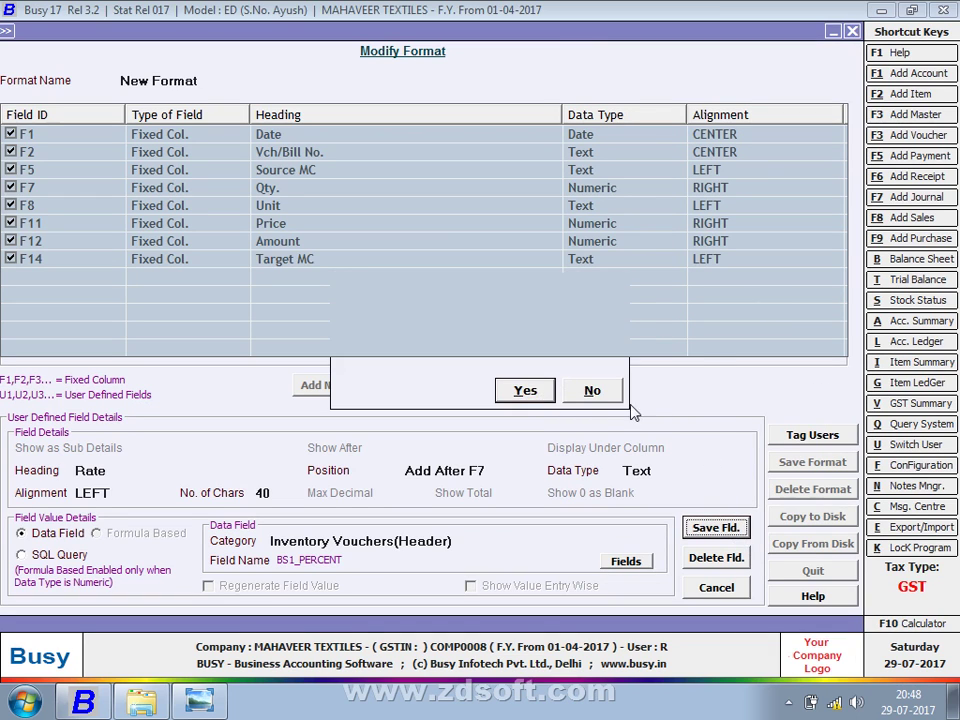
pyautogui.click(784, 468)
pyautogui.click(525, 390)
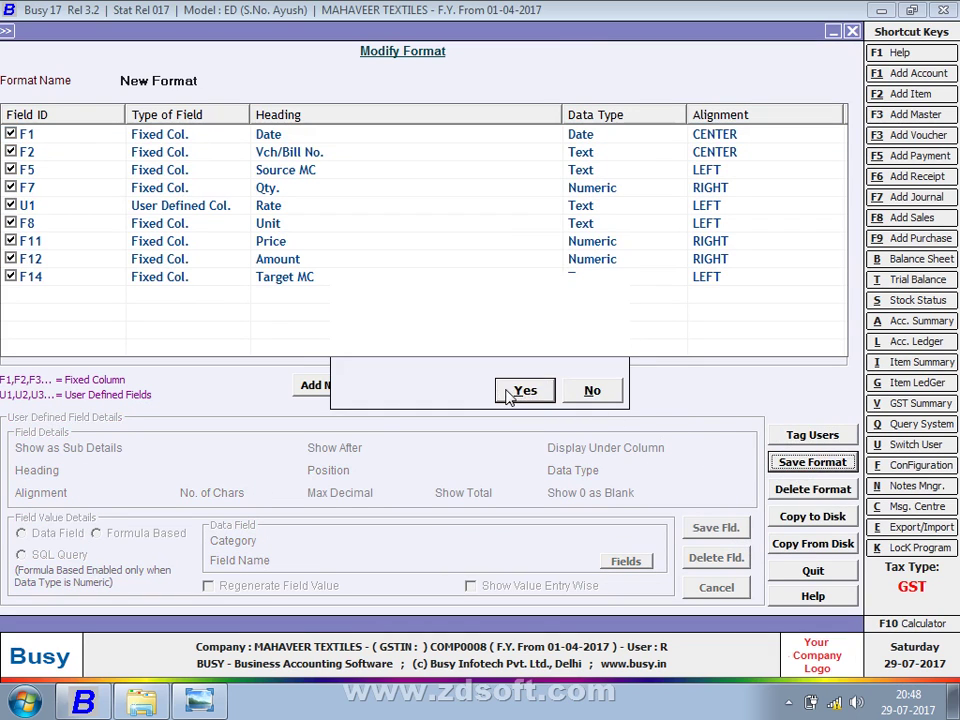
pyautogui.press('Return')
pyautogui.press('Escape')
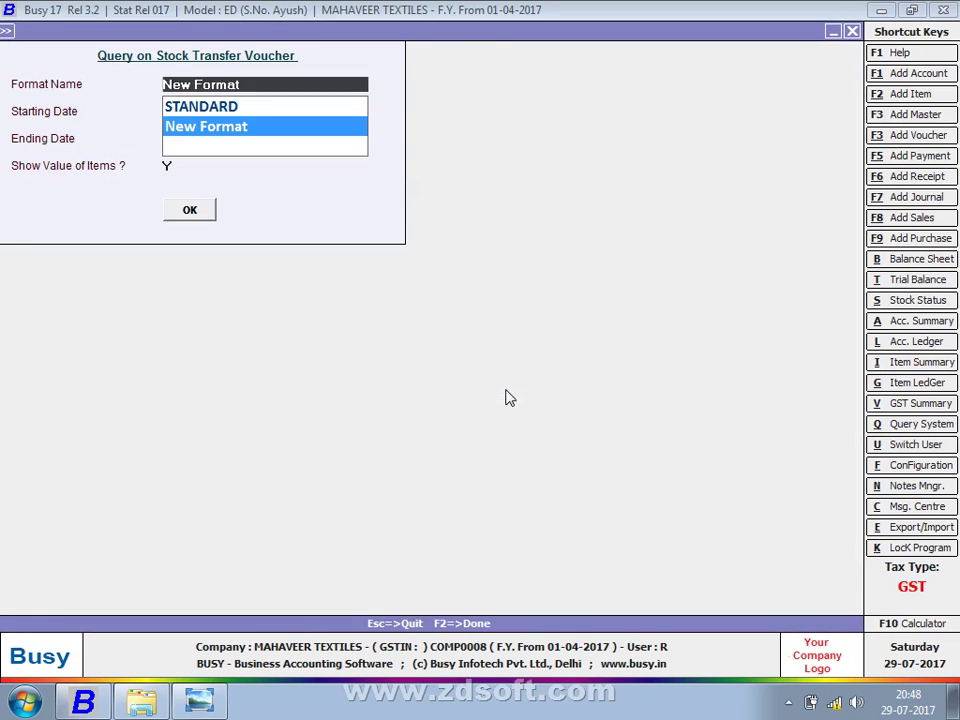
# Regenerate the stock transfer report with New Format for 01-04-2017 to 08-07-2017 and narrow its Rate column.
pyautogui.press('Return')
pyautogui.press('Return')
pyautogui.press('Return')
pyautogui.press('Return')
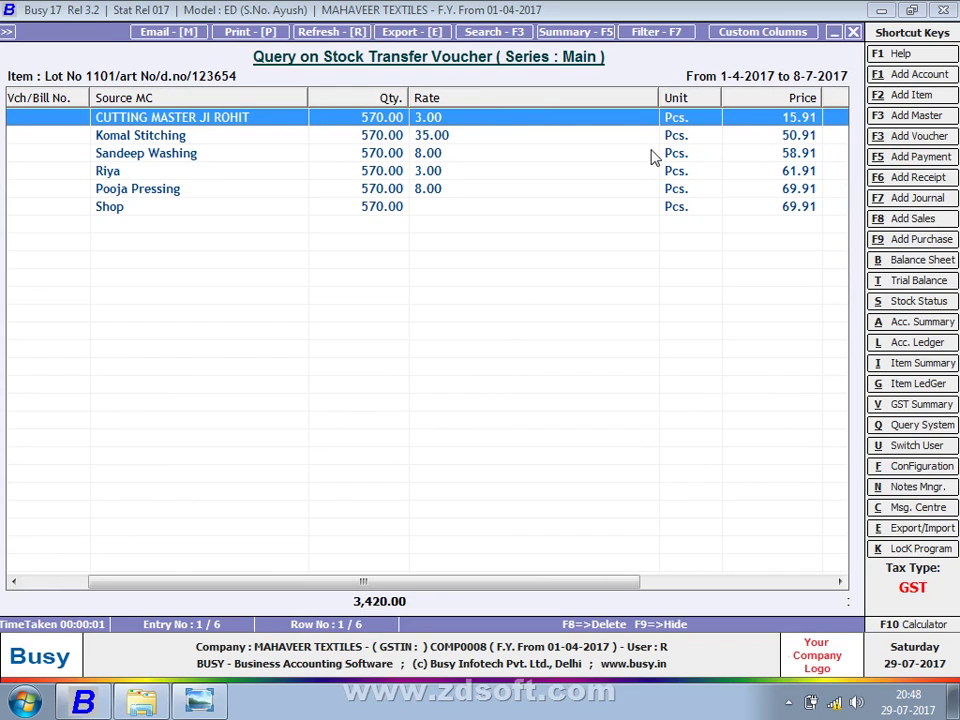
pyautogui.moveTo(659, 97); pyautogui.dragTo(469, 99)
pyautogui.moveTo(348, 580); pyautogui.dragTo(229, 549)
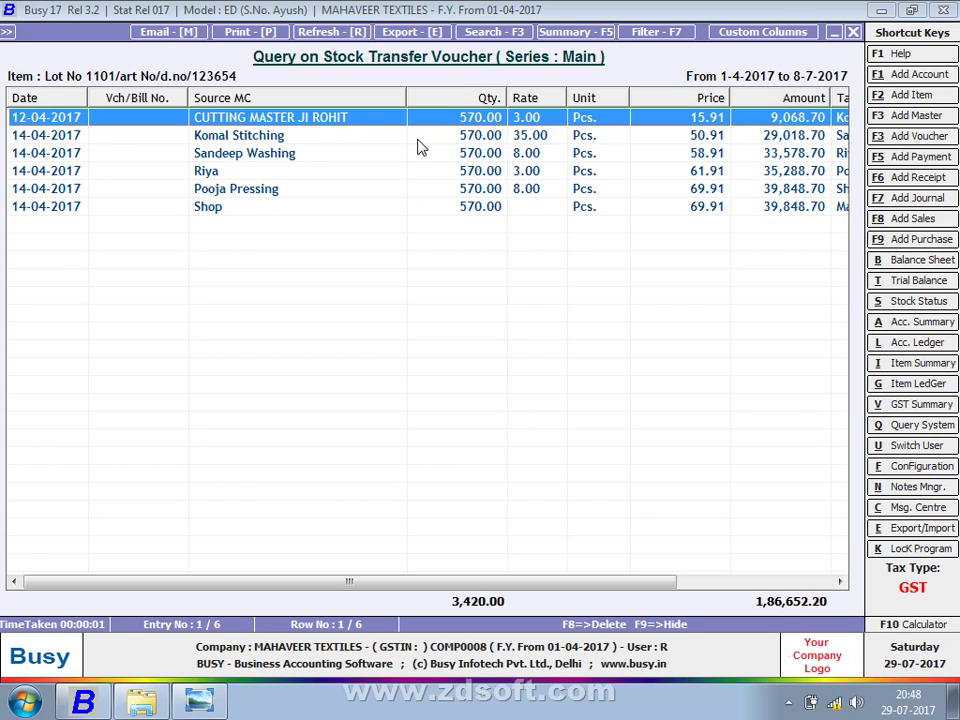
pyautogui.press('super+d')
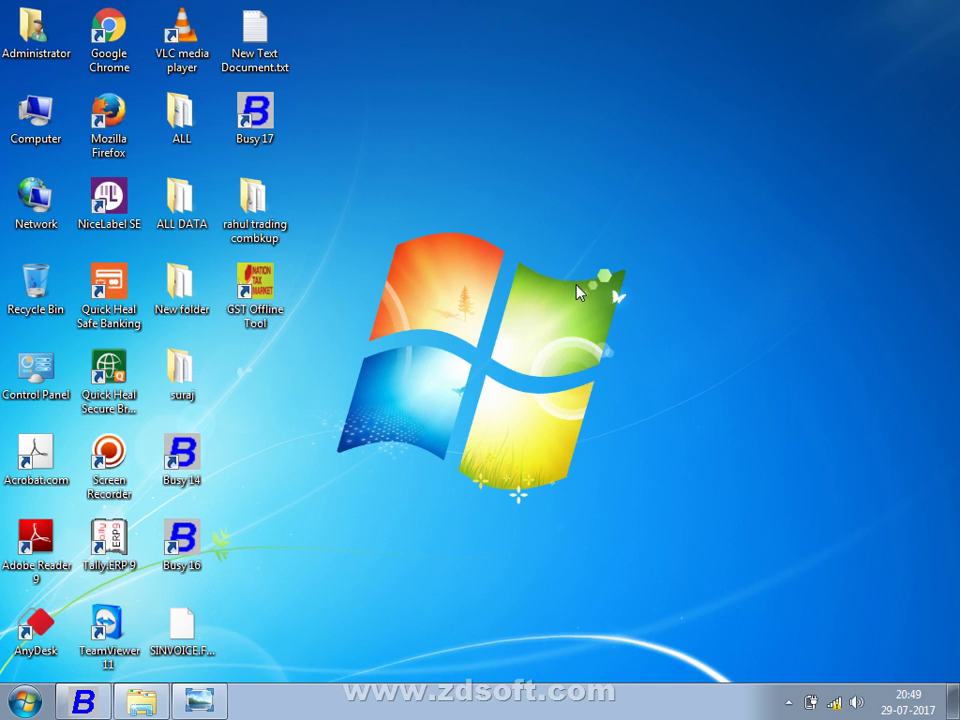
pyautogui.click(788, 703)
pyautogui.moveTo(785, 621)
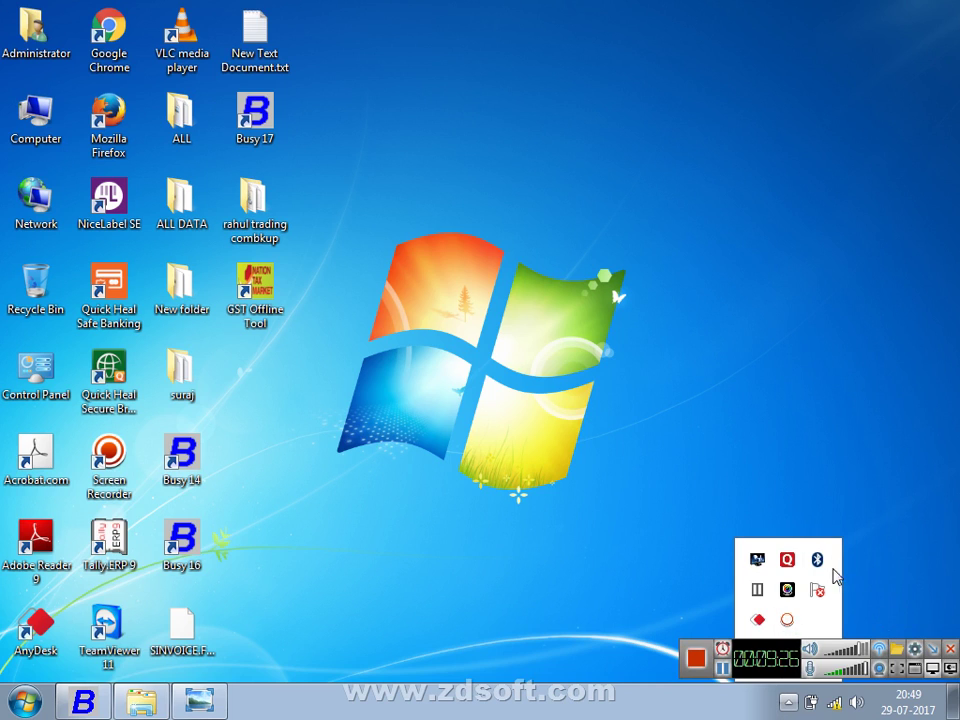
pyautogui.click(950, 648)
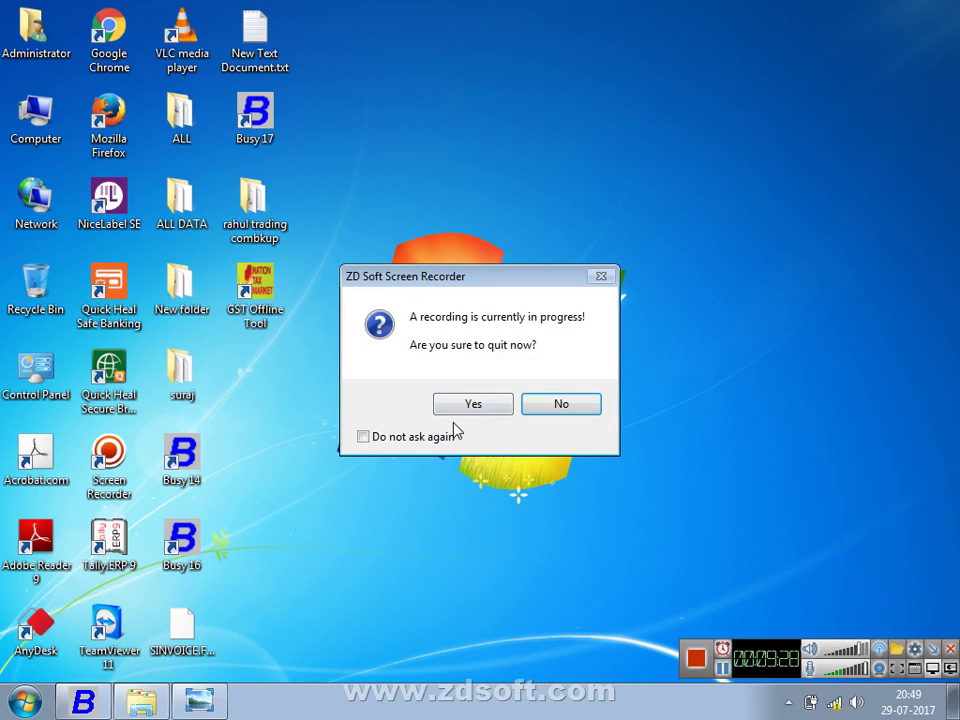